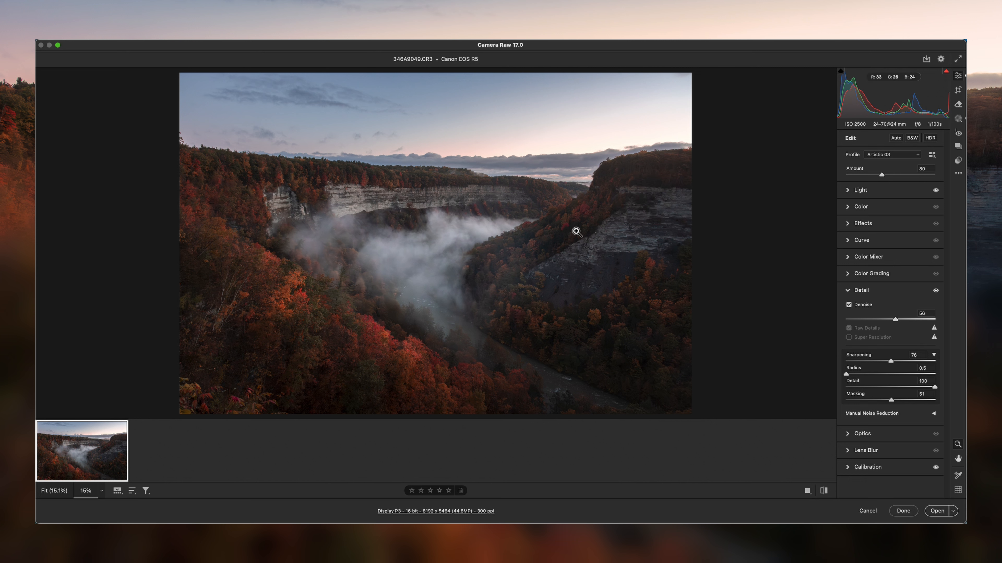
Compare the edited photo with its unedited version and reset all its edits to the default settings
{"action": "key", "text": "backslash"}
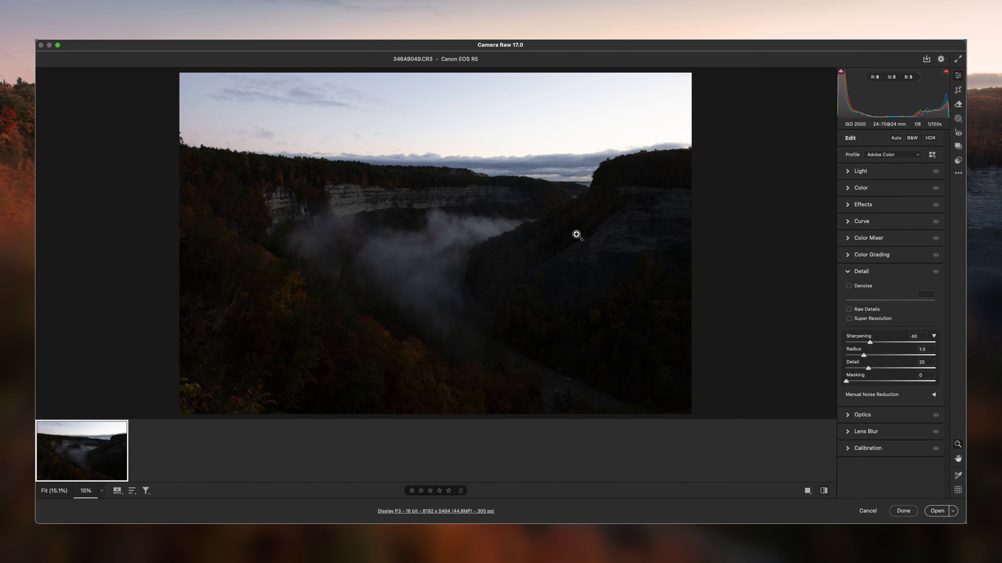
{"action": "key", "text": "backslash"}
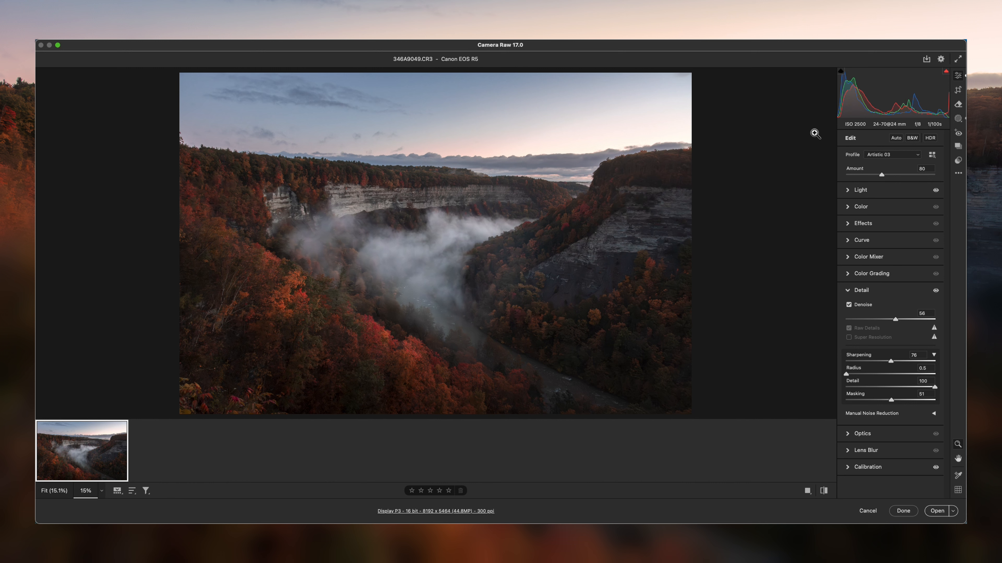
{"action": "left_click", "coordinate": [958, 174]}
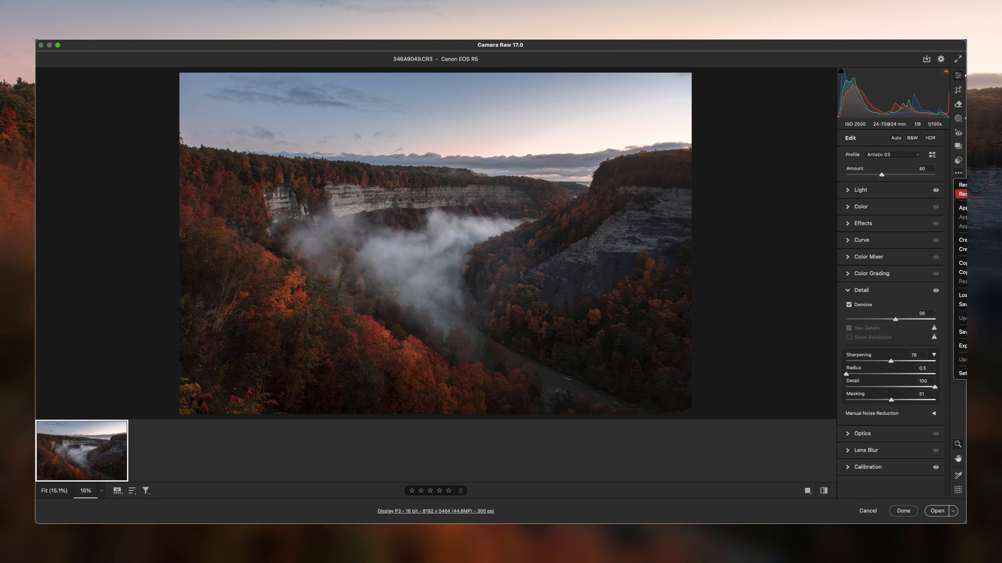
{"action": "left_click", "coordinate": [963, 194]}
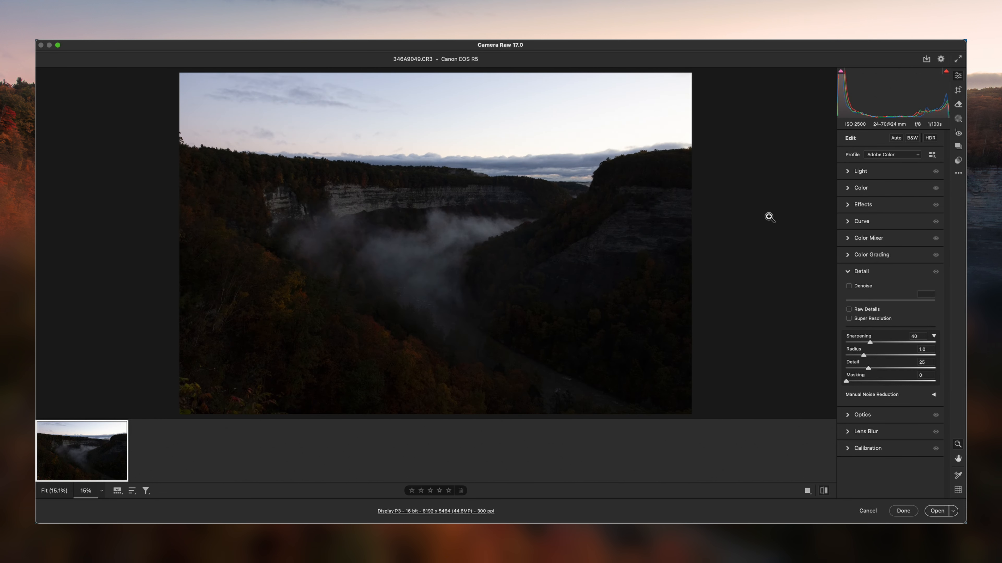
{"action": "left_click", "coordinate": [849, 273]}
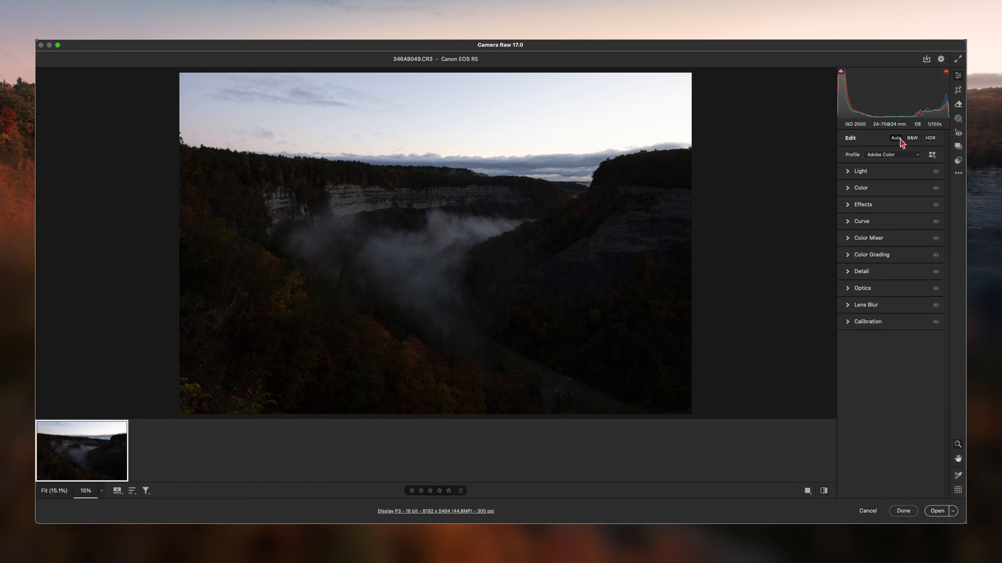
Browse the profile collections and apply the Artistic 03 profile to the photo
{"action": "left_click", "coordinate": [888, 155]}
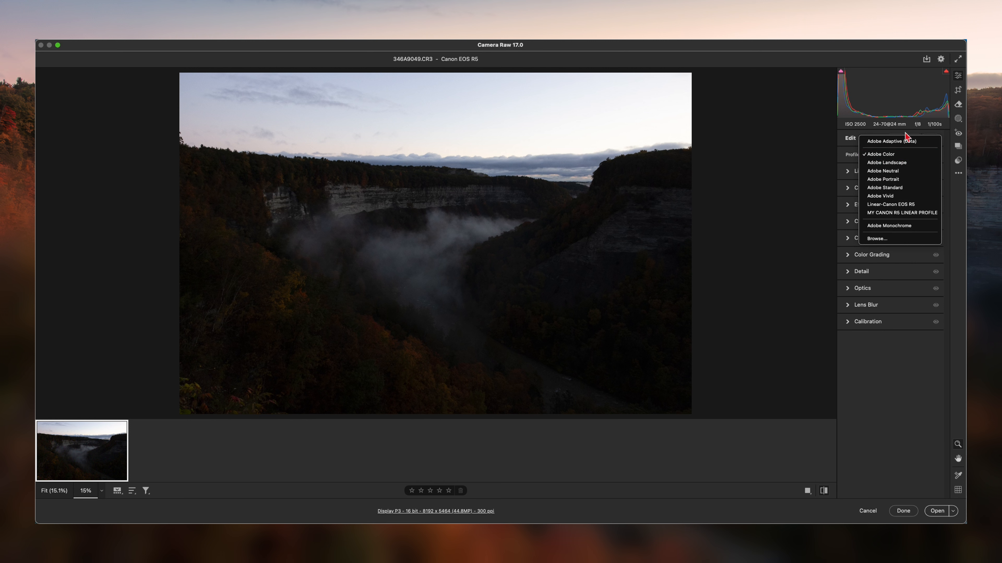
{"action": "left_click", "coordinate": [837, 130]}
{"action": "left_click", "coordinate": [889, 158]}
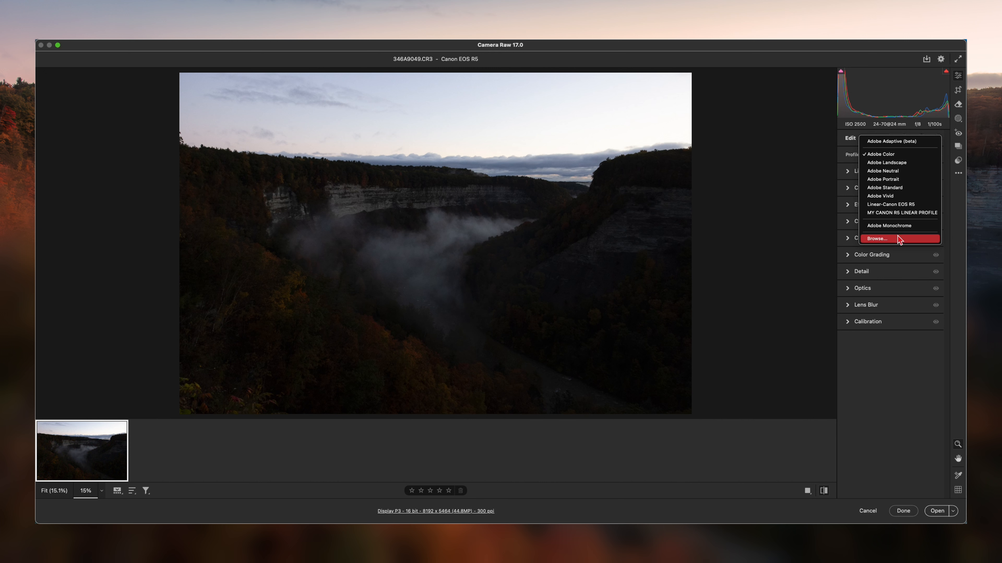
{"action": "left_click", "coordinate": [881, 239]}
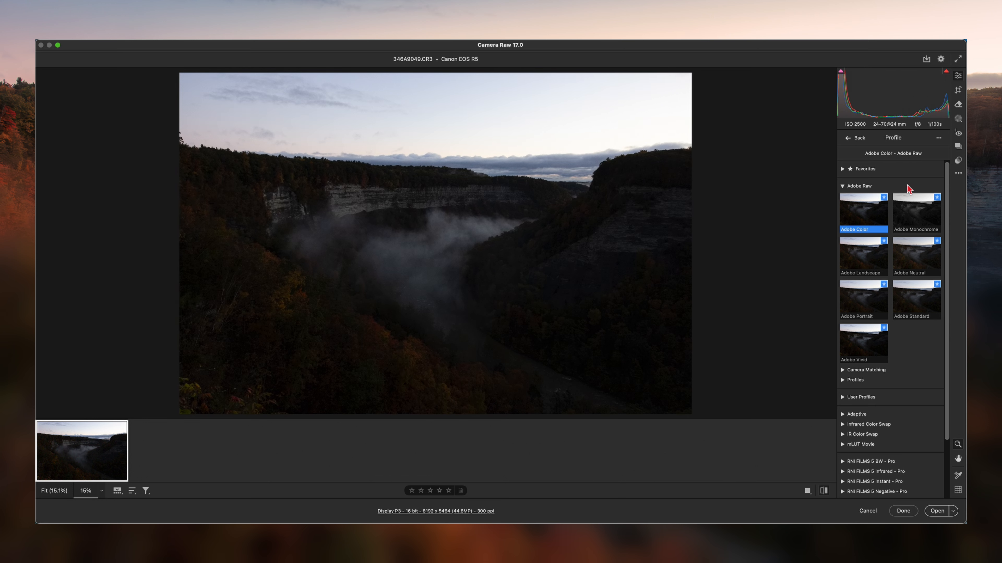
{"action": "left_click", "coordinate": [846, 186]}
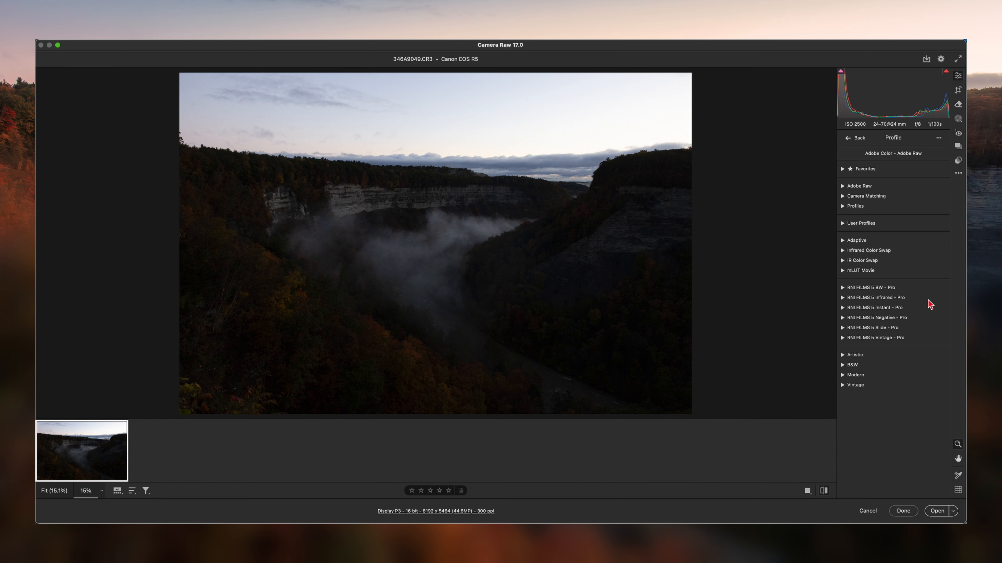
{"action": "left_click", "coordinate": [843, 356]}
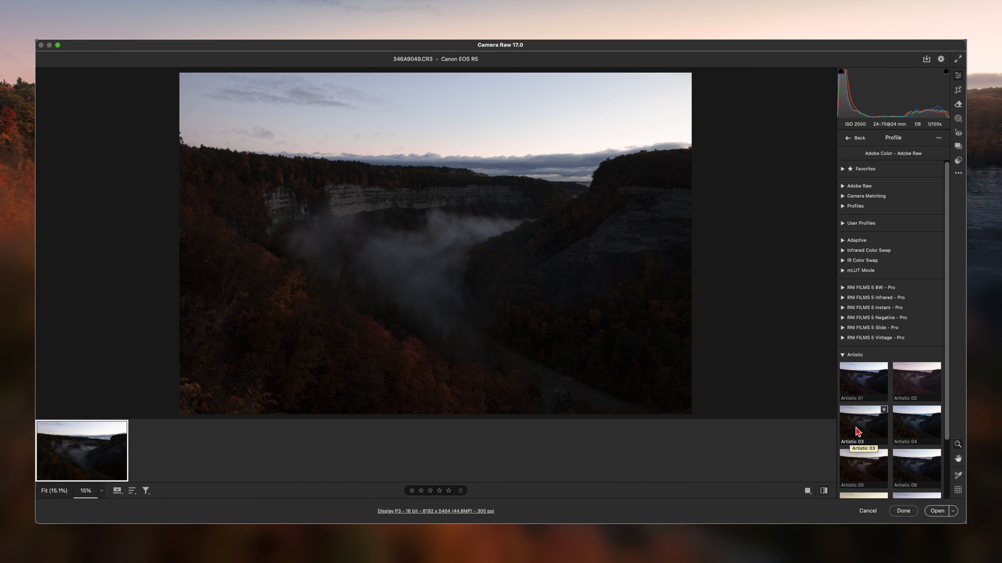
{"action": "left_click", "coordinate": [863, 433]}
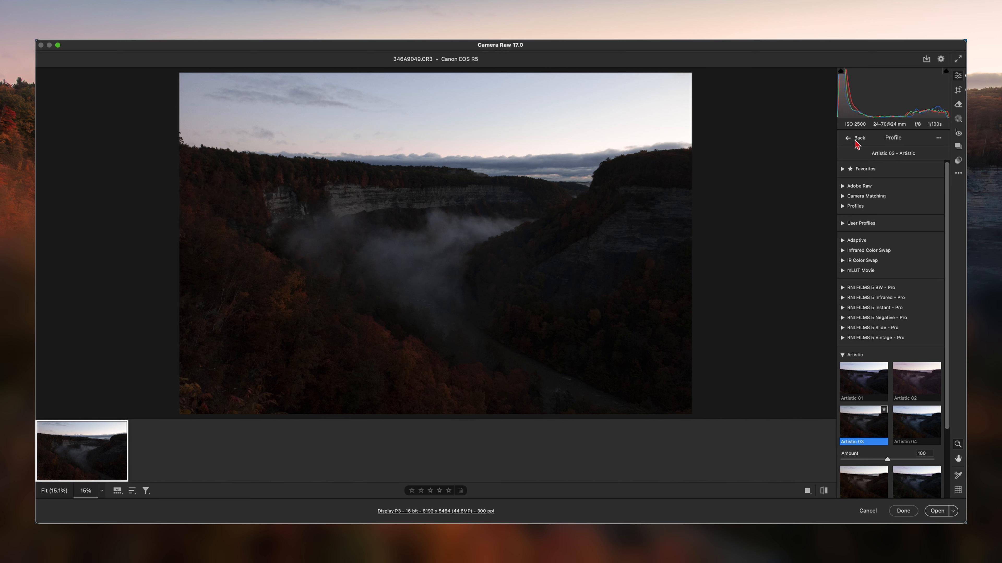
Compare the photo with and without the Artistic 03 profile, keep the profile and return to the edit settings
{"action": "key", "text": "super+z"}
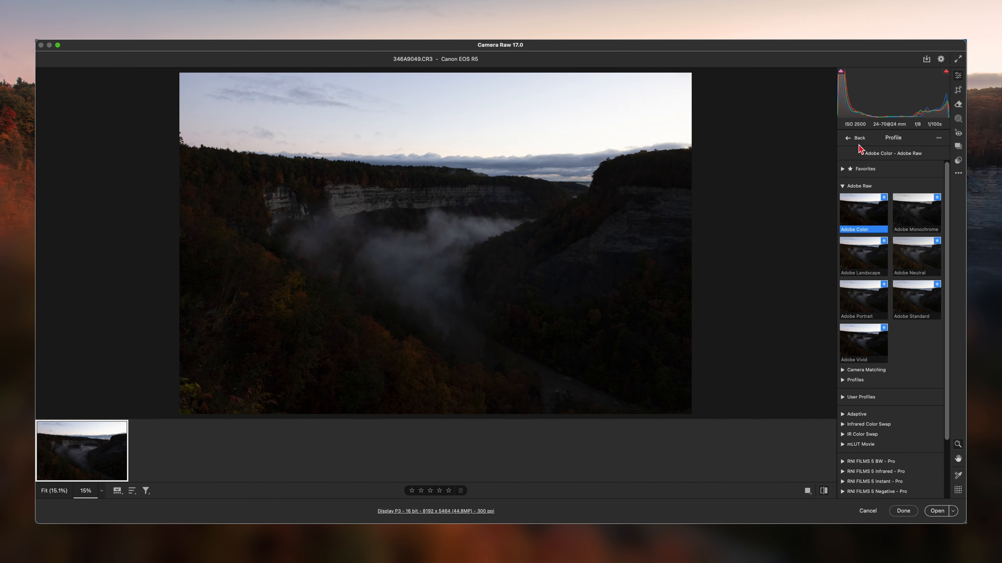
{"action": "key", "text": "super+shift+z"}
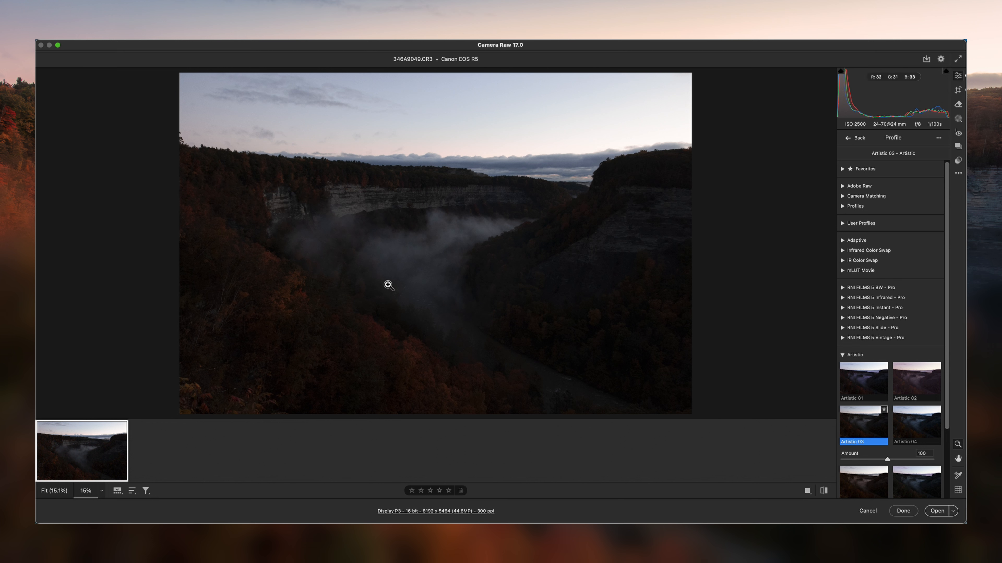
{"action": "key", "text": "super+z"}
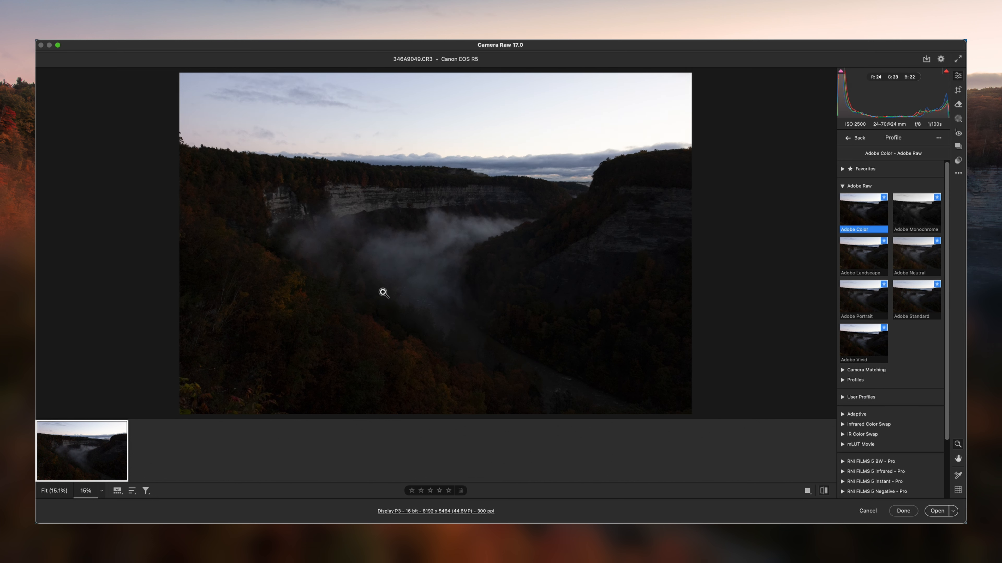
{"action": "key", "text": "super+shift+z"}
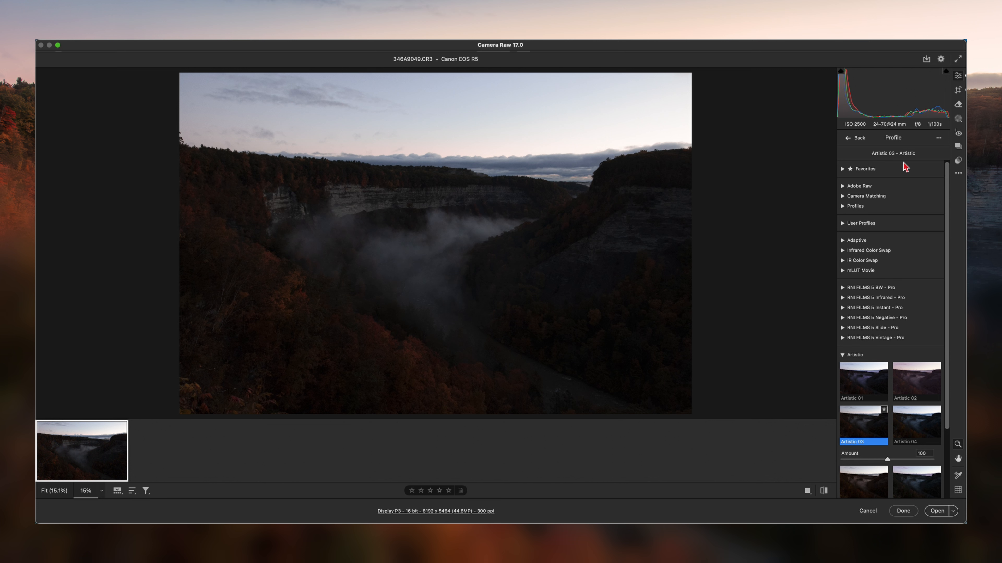
{"action": "left_click", "coordinate": [848, 138]}
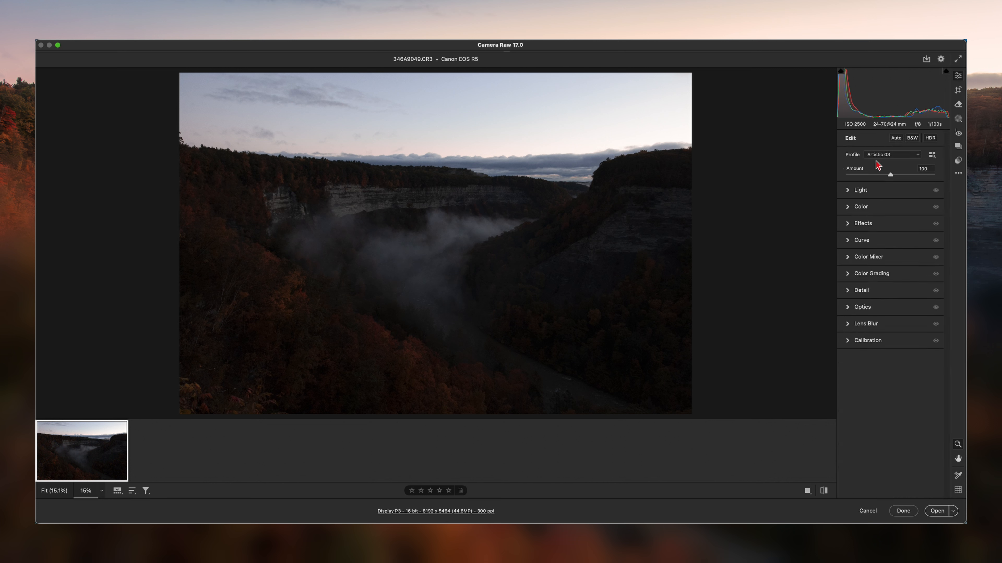
Set the exposure to +1.20 and reduce the Artistic 03 profile amount to 84
{"action": "left_click", "coordinate": [847, 191]}
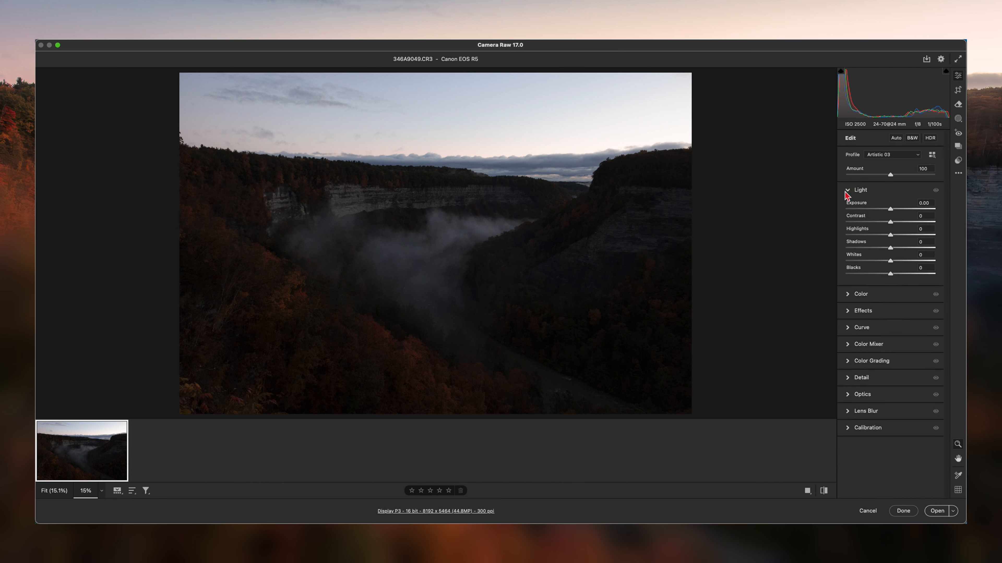
{"action": "left_click", "coordinate": [891, 210]}
{"action": "left_click_drag", "start_coordinate": [890, 210], "coordinate": [880, 180]}
{"action": "left_click", "coordinate": [891, 176]}
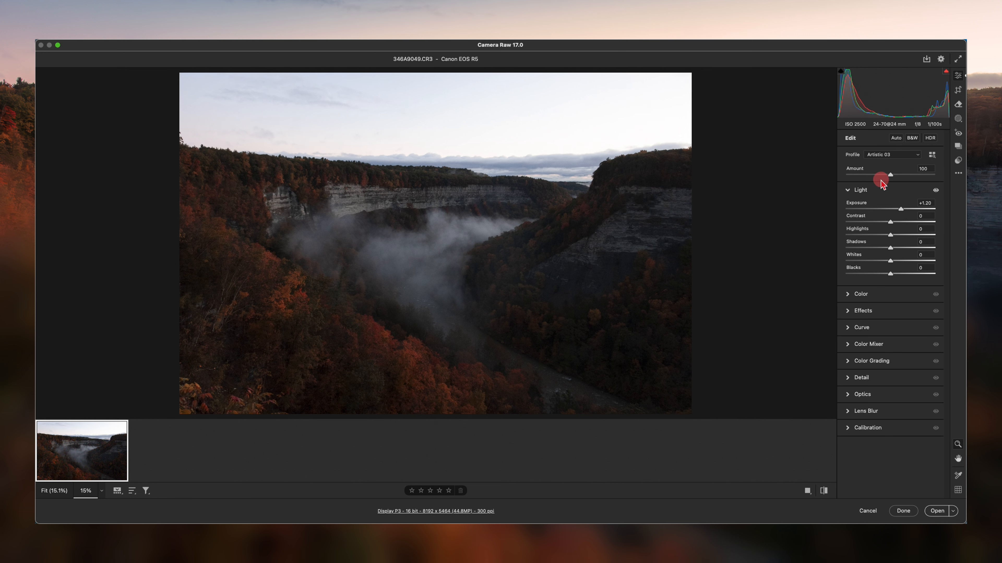
{"action": "mouse_move", "coordinate": [881, 180]}
{"action": "left_mouse_down"}
{"action": "mouse_move", "coordinate": [890, 179]}
{"action": "mouse_move", "coordinate": [846, 178]}
{"action": "mouse_move", "coordinate": [864, 179]}
{"action": "left_mouse_up"}
{"action": "mouse_move", "coordinate": [873, 178]}
{"action": "left_mouse_down"}
{"action": "mouse_move", "coordinate": [892, 178]}
{"action": "mouse_move", "coordinate": [884, 179]}
{"action": "left_mouse_up"}
Balance the light with contrast -8, highlights -100, shadows +7, whites +33 and blacks about +14
{"action": "left_click", "coordinate": [890, 261]}
{"action": "left_click_drag", "start_coordinate": [890, 261], "coordinate": [887, 229]}
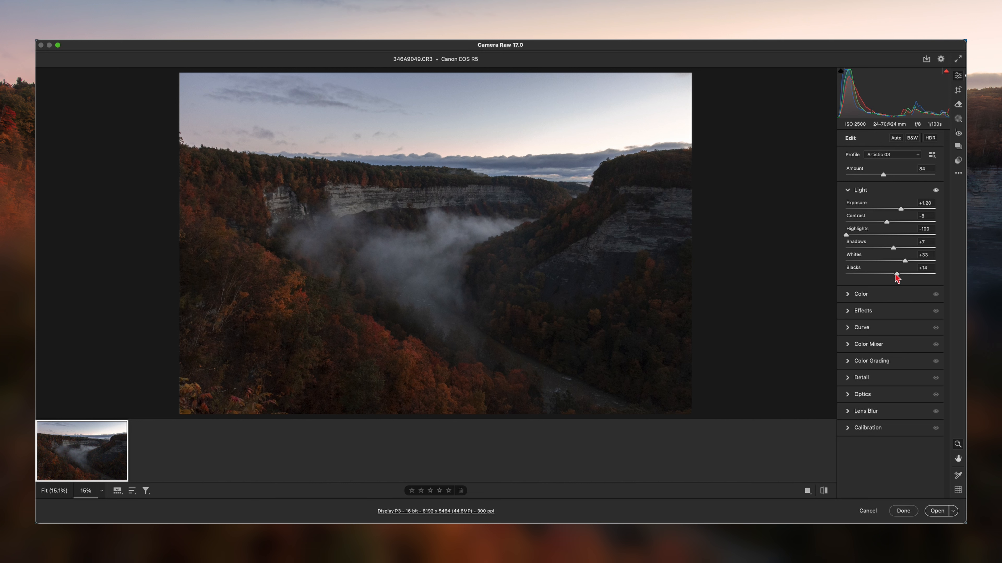
{"action": "left_click_drag", "start_coordinate": [895, 274], "coordinate": [898, 277]}
{"action": "left_click", "coordinate": [848, 192]}
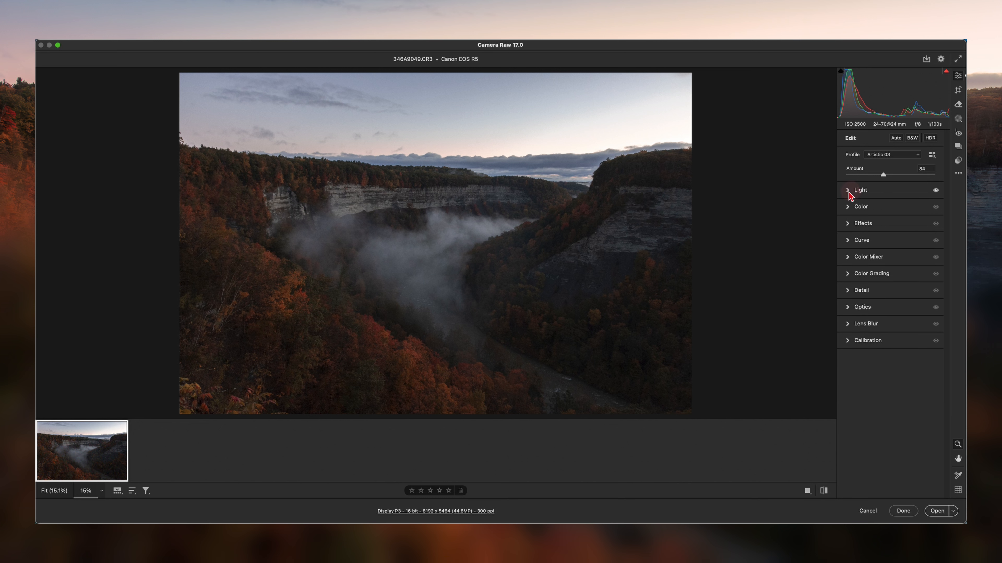
Set the colour temperature to 7150, tint to +3, vibrance to +28 and saturation to +4
{"action": "left_click", "coordinate": [851, 207]}
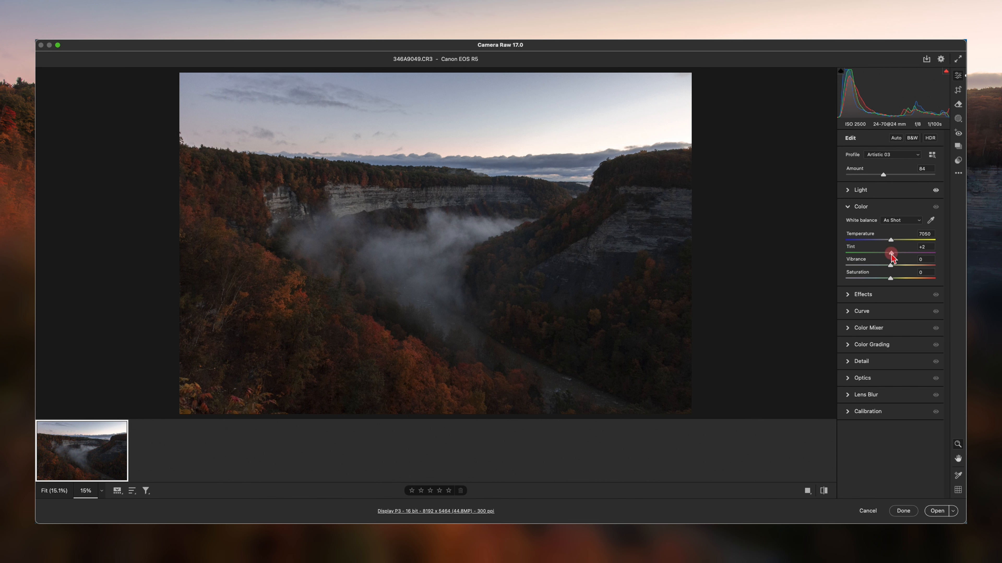
{"action": "left_click_drag", "start_coordinate": [891, 254], "coordinate": [891, 244]}
{"action": "left_click", "coordinate": [889, 267]}
{"action": "mouse_move", "coordinate": [889, 269]}
{"action": "left_mouse_down"}
{"action": "mouse_move", "coordinate": [903, 273]}
{"action": "mouse_move", "coordinate": [893, 283]}
{"action": "left_mouse_up"}
{"action": "left_click", "coordinate": [847, 206]}
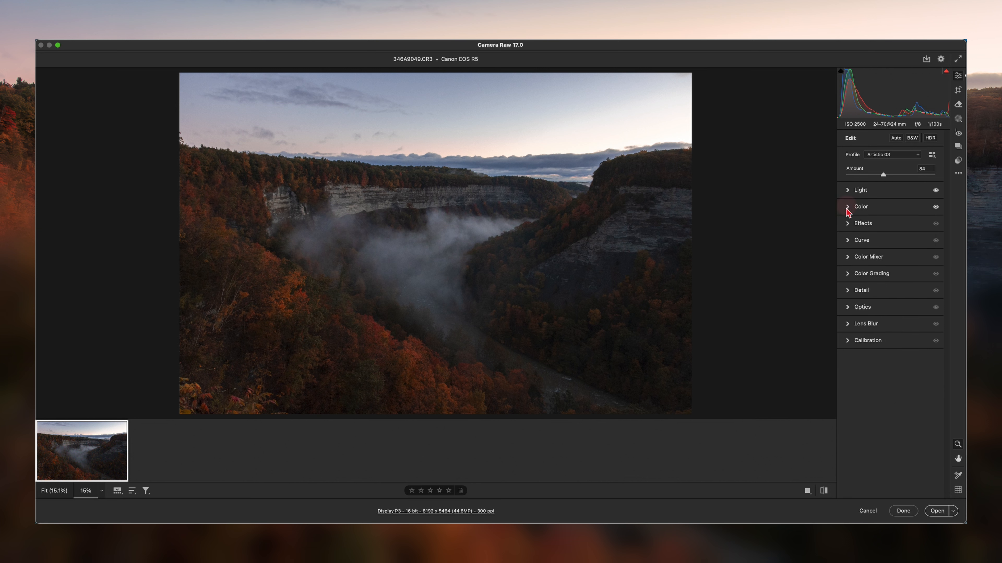
Set the texture to about +13 and the clarity to +11
{"action": "left_click", "coordinate": [848, 223]}
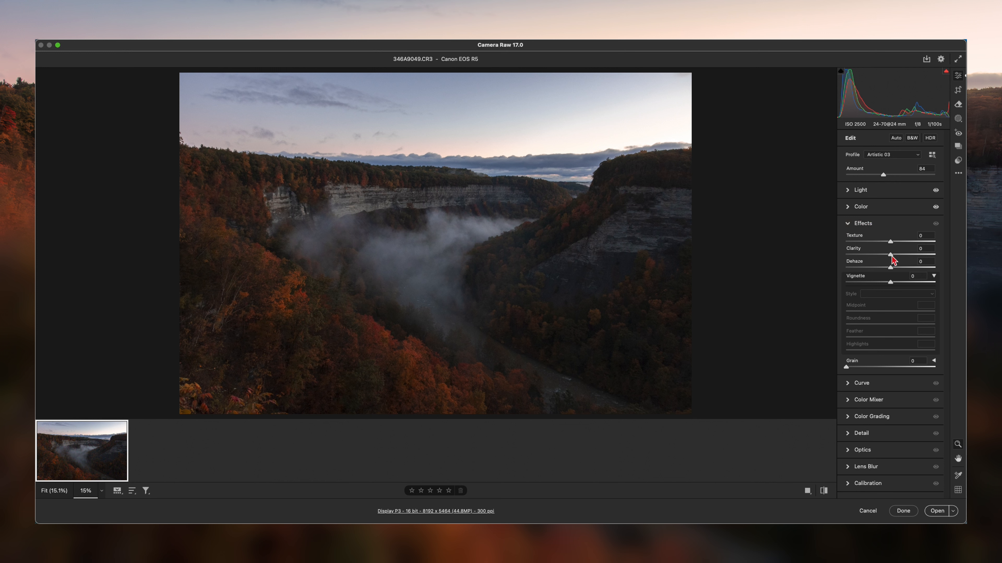
{"action": "left_click_drag", "start_coordinate": [889, 257], "coordinate": [897, 245]}
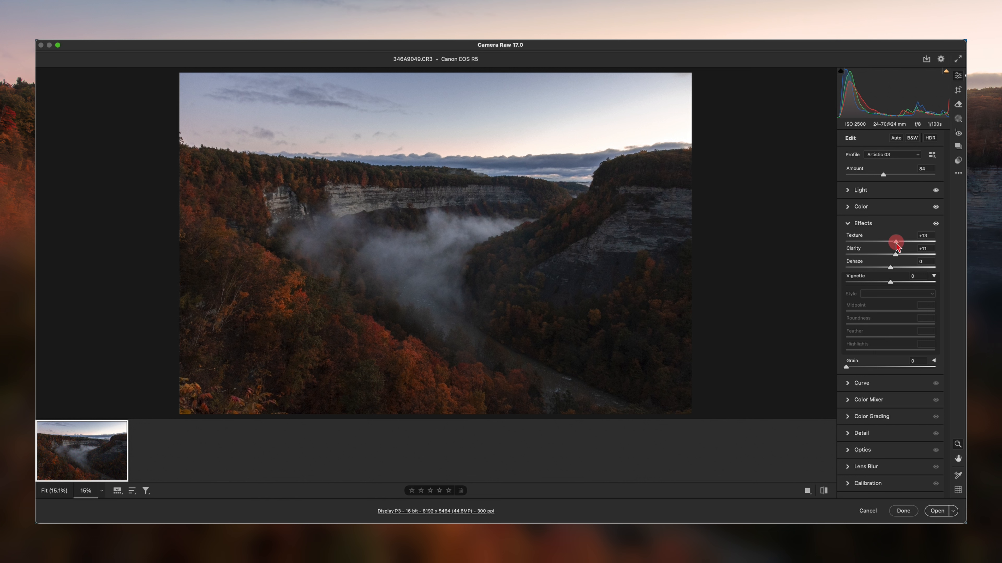
{"action": "left_click", "coordinate": [853, 224]}
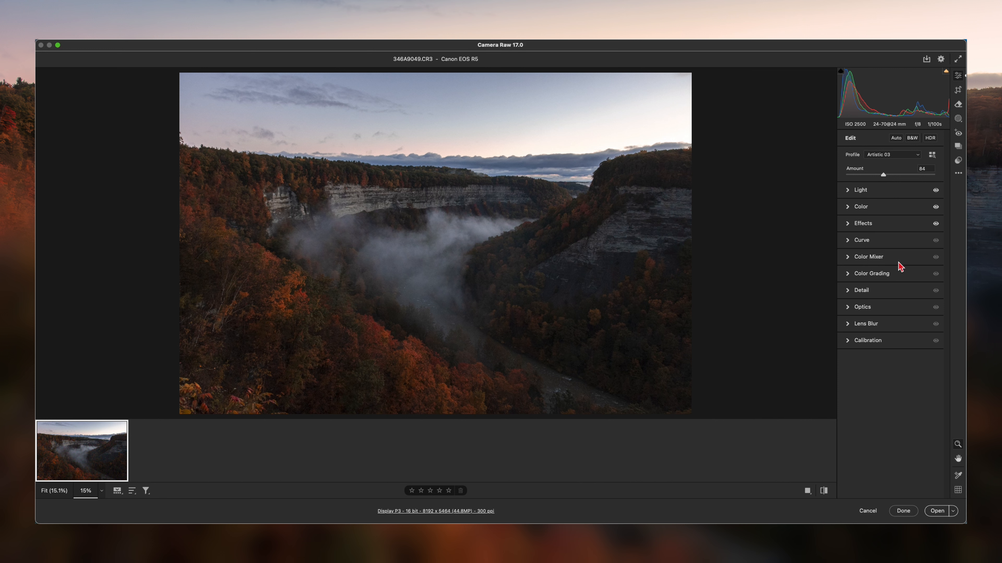
Sharpen the photo with amount 74, radius 0.5, detail 100 and masking about 80, previewing the mask
{"action": "left_click", "coordinate": [849, 292]}
{"action": "left_click_drag", "start_coordinate": [863, 374], "coordinate": [945, 386]}
{"action": "left_click_drag", "start_coordinate": [869, 362], "coordinate": [892, 362]}
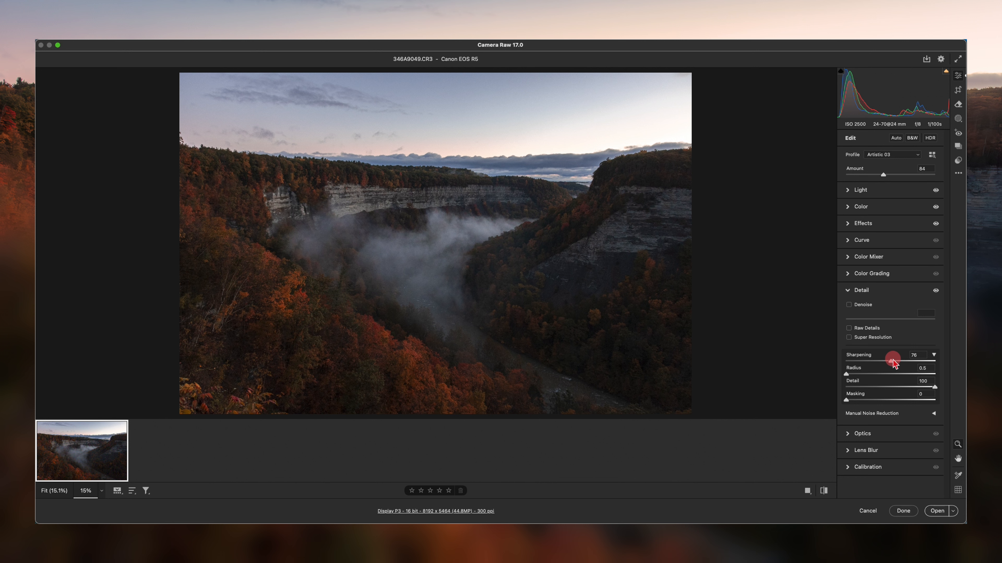
{"action": "left_click", "coordinate": [848, 399]}
{"action": "left_click_drag", "start_coordinate": [847, 401], "coordinate": [916, 403]}
{"action": "key", "text": "alt"}
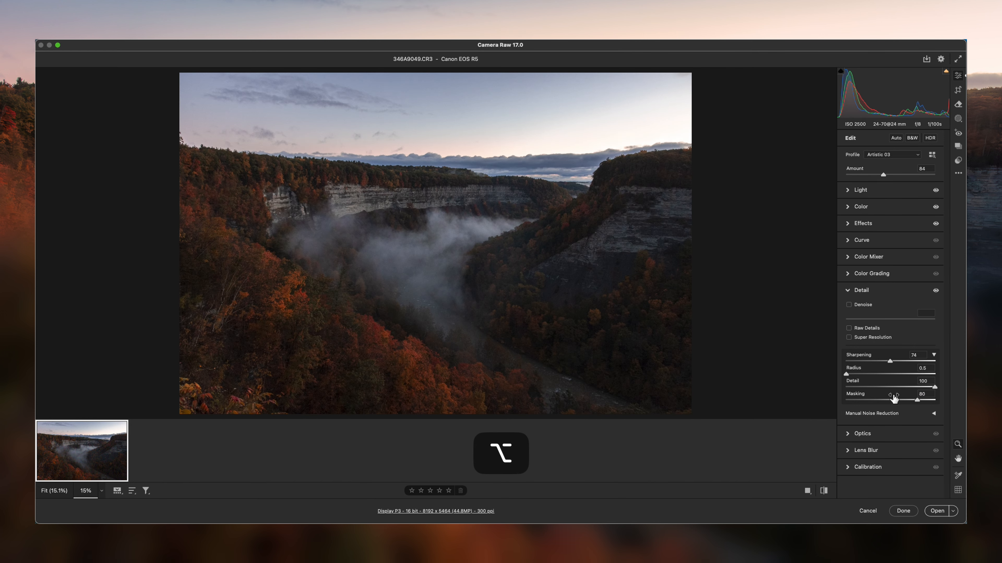
{"action": "left_click", "coordinate": [847, 291]}
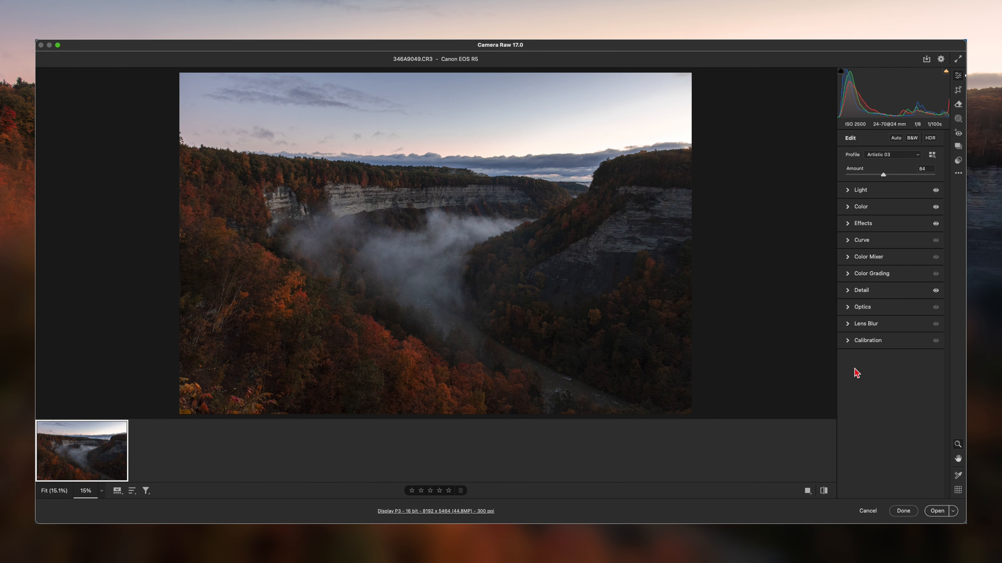
Shift the foliage towards red in Calibration by adjusting the red and green primaries and lowering the blue primary's hue
{"action": "left_click", "coordinate": [848, 341]}
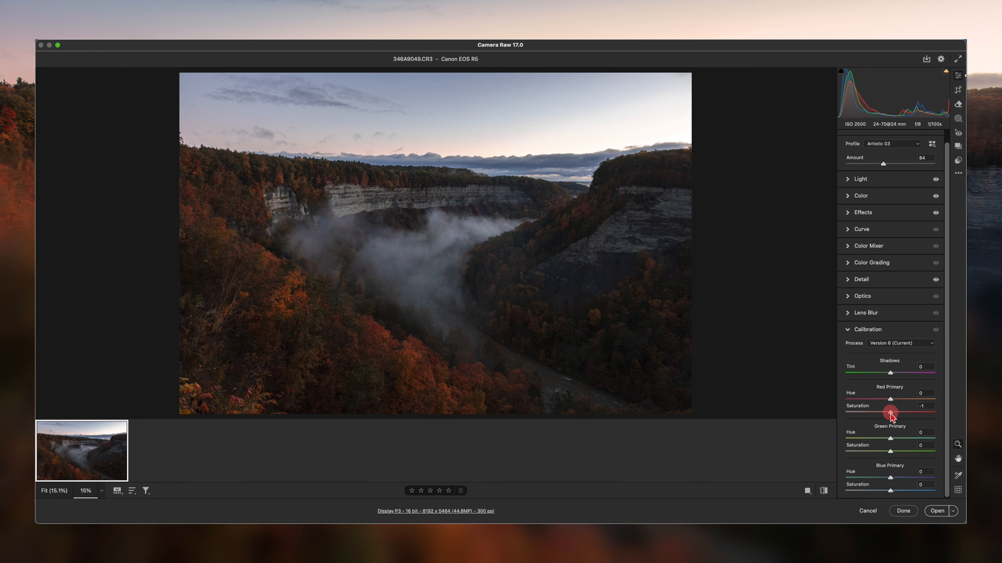
{"action": "left_click_drag", "start_coordinate": [891, 400], "coordinate": [899, 441]}
{"action": "left_click_drag", "start_coordinate": [892, 479], "coordinate": [884, 480]}
{"action": "left_click_drag", "start_coordinate": [896, 451], "coordinate": [900, 452]}
{"action": "left_click", "coordinate": [846, 332]}
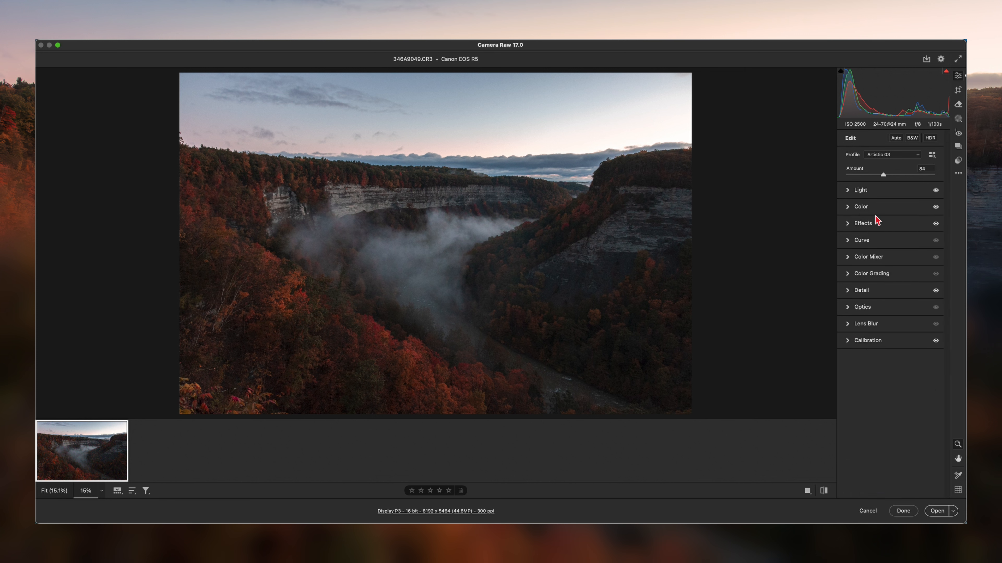
Cool the white balance temperature slightly and fine-tune the overall vibrance and saturation
{"action": "left_click", "coordinate": [848, 207]}
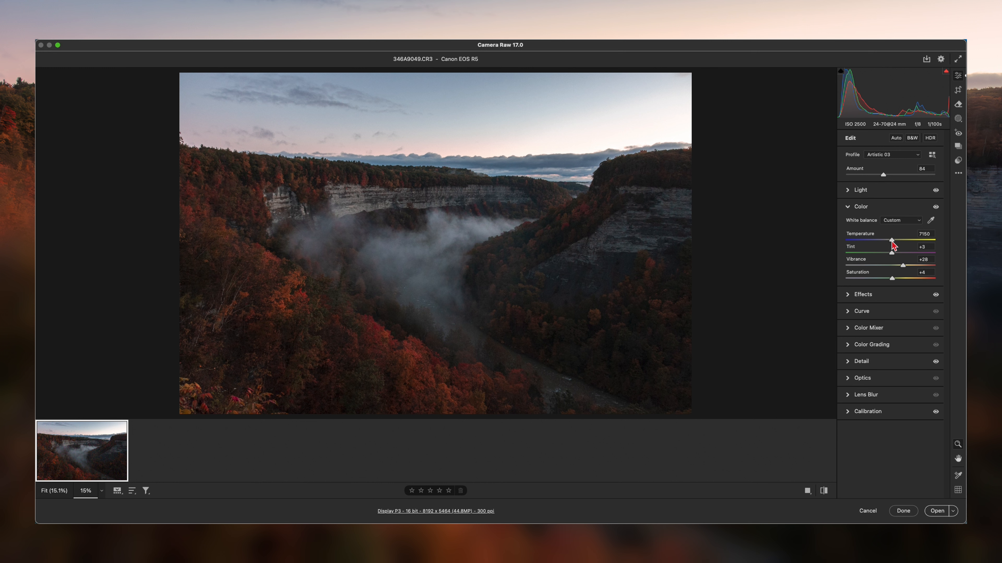
{"action": "left_click_drag", "start_coordinate": [892, 241], "coordinate": [890, 245]}
{"action": "left_click", "coordinate": [903, 266]}
{"action": "left_click_drag", "start_coordinate": [903, 266], "coordinate": [904, 273]}
{"action": "left_click", "coordinate": [891, 279]}
{"action": "left_click", "coordinate": [893, 279]}
{"action": "left_click", "coordinate": [891, 279]}
{"action": "left_click_drag", "start_coordinate": [890, 281], "coordinate": [904, 270]}
{"action": "left_click", "coordinate": [847, 207]}
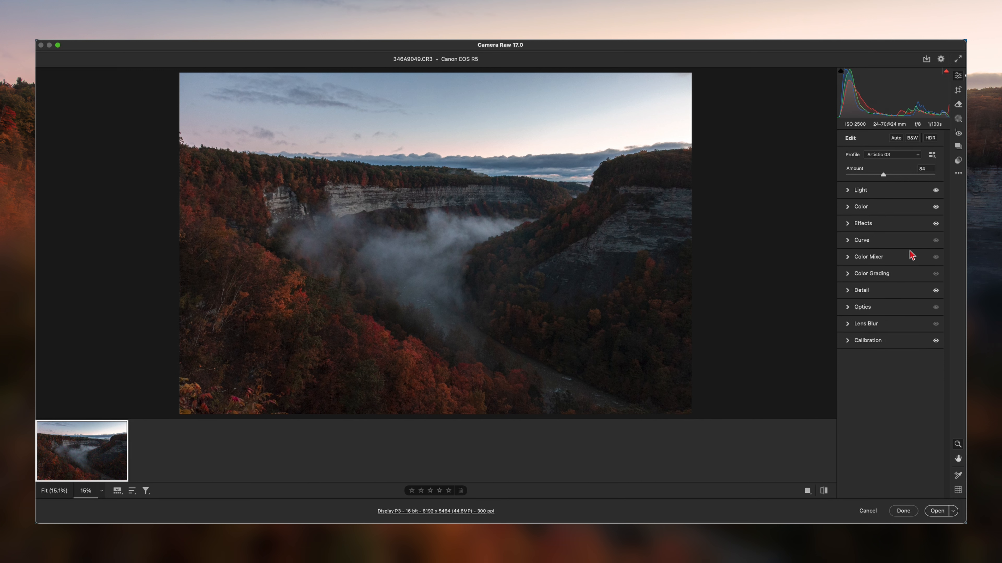
Raise the luminance of the yellows, oranges, reds and greens in the Color Mixer
{"action": "left_click", "coordinate": [849, 260]}
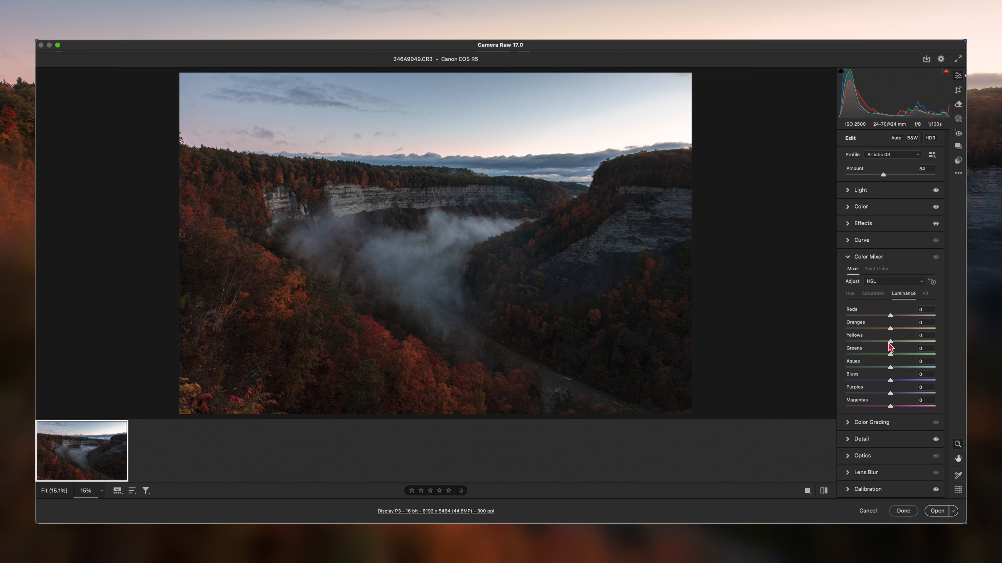
{"action": "left_click_drag", "start_coordinate": [890, 342], "coordinate": [898, 331]}
{"action": "left_click", "coordinate": [891, 316]}
{"action": "left_click_drag", "start_coordinate": [891, 315], "coordinate": [904, 318]}
{"action": "left_click_drag", "start_coordinate": [890, 354], "coordinate": [912, 357]}
Raise the saturation of the blues and fine-tune the saturation of the greens, yellows and oranges in the Color Mixer
{"action": "left_click", "coordinate": [874, 295]}
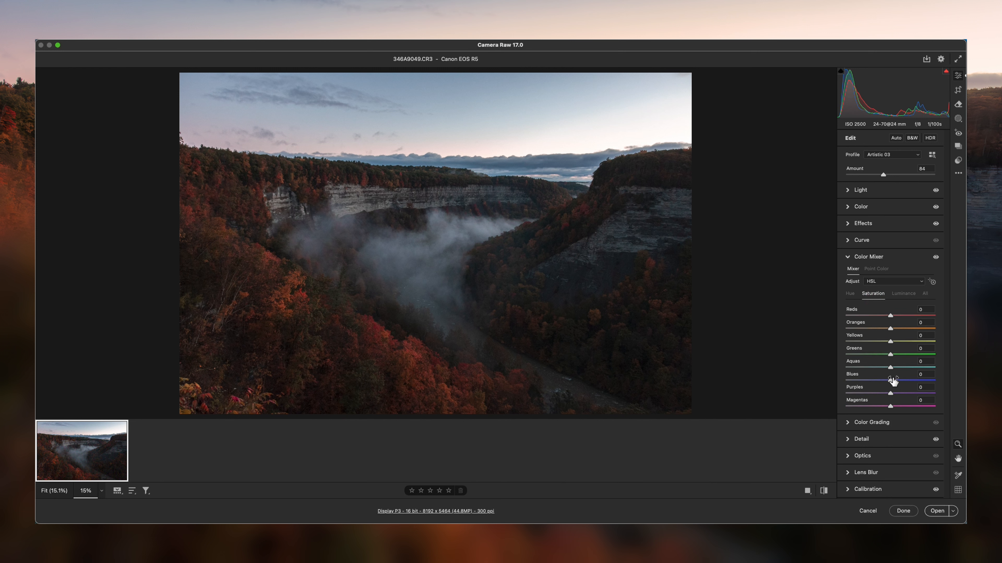
{"action": "mouse_move", "coordinate": [890, 381]}
{"action": "left_mouse_down"}
{"action": "mouse_move", "coordinate": [904, 385]}
{"action": "mouse_move", "coordinate": [901, 373]}
{"action": "left_mouse_up"}
{"action": "left_click_drag", "start_coordinate": [890, 355], "coordinate": [891, 322]}
{"action": "left_click", "coordinate": [848, 258]}
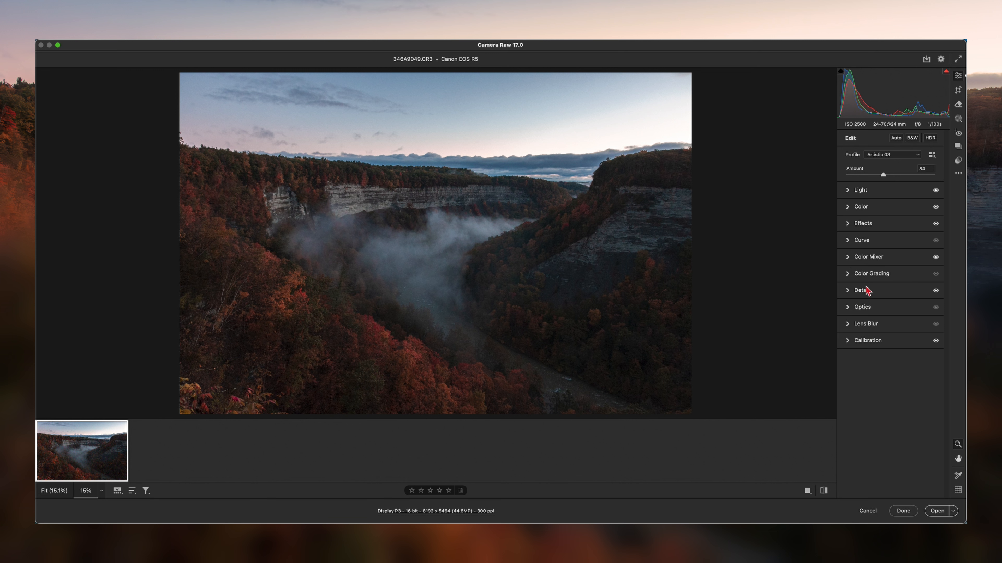
Warm the highlights in Color Grading with a saturated orange hue and adjust their luminance
{"action": "left_click", "coordinate": [847, 275]}
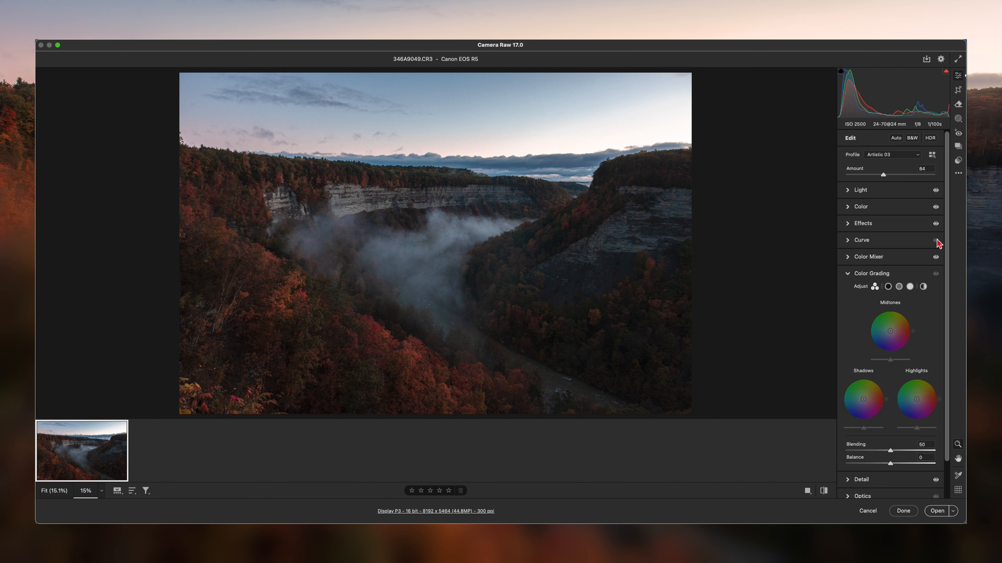
{"action": "left_click", "coordinate": [910, 288]}
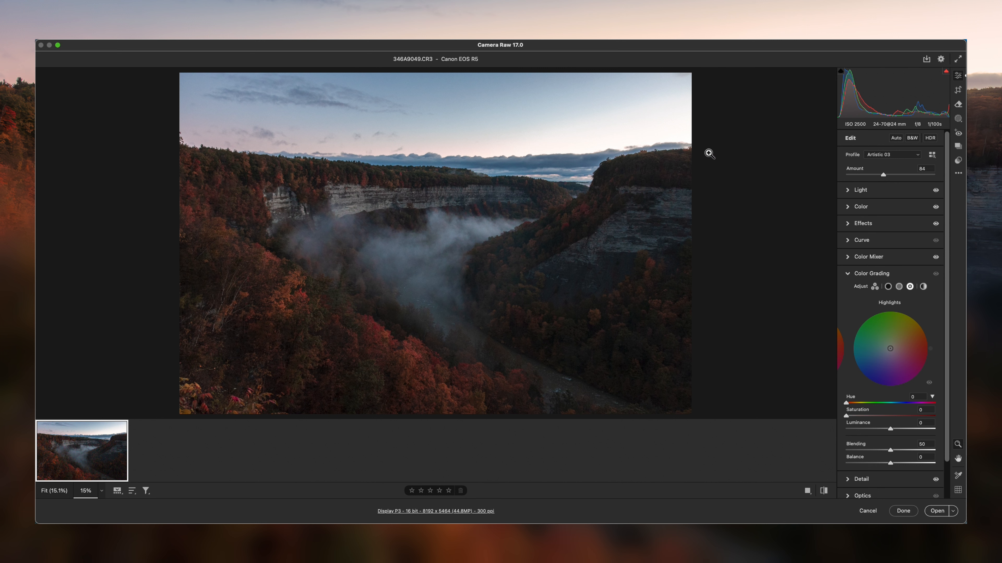
{"action": "left_click_drag", "start_coordinate": [844, 405], "coordinate": [873, 424]}
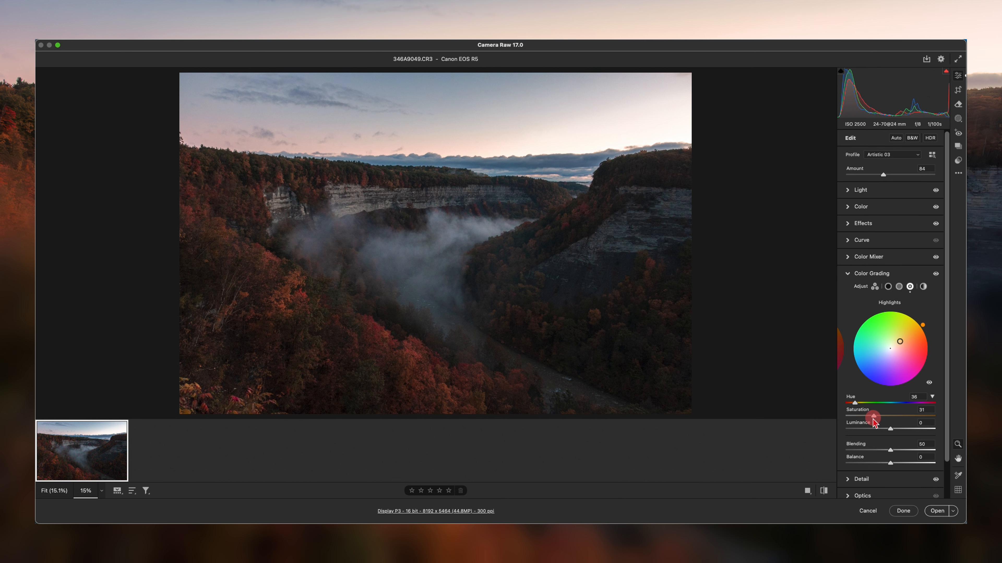
{"action": "left_click_drag", "start_coordinate": [890, 431], "coordinate": [860, 404]}
Tint the shadows blue in Color Grading with hue 231, saturation 4 and luminance -7
{"action": "left_click", "coordinate": [888, 286]}
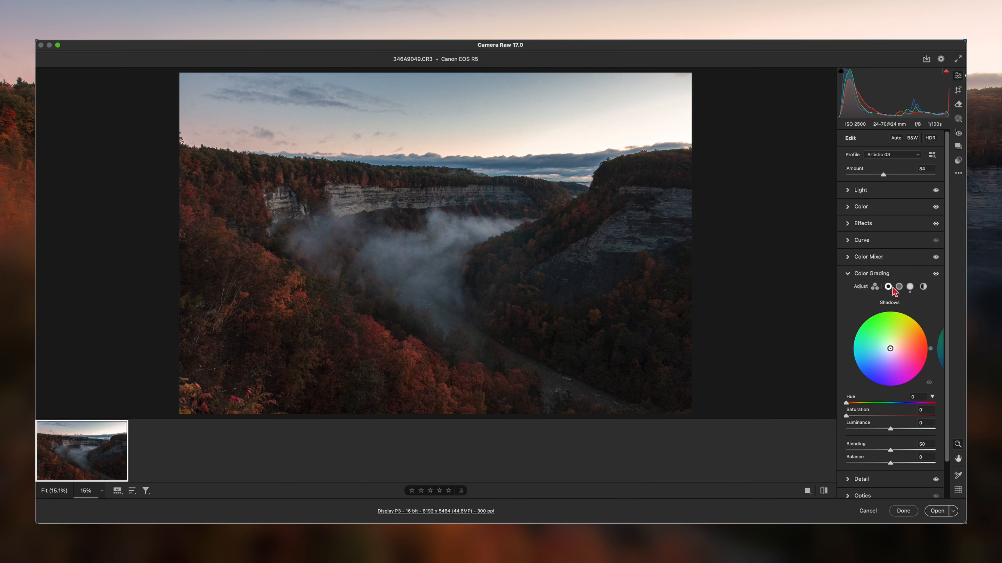
{"action": "left_click_drag", "start_coordinate": [847, 402], "coordinate": [885, 435]}
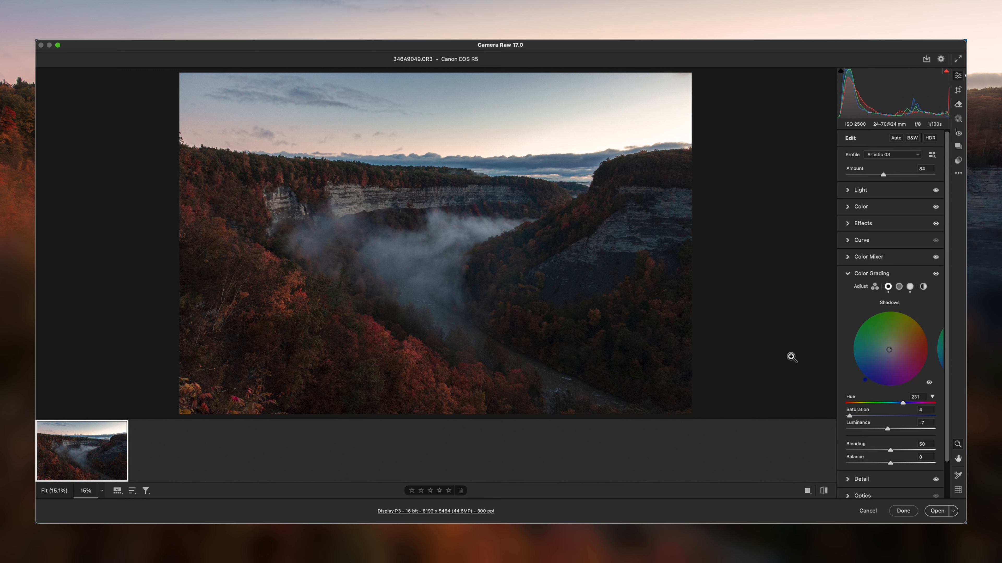
{"action": "left_click", "coordinate": [848, 274]}
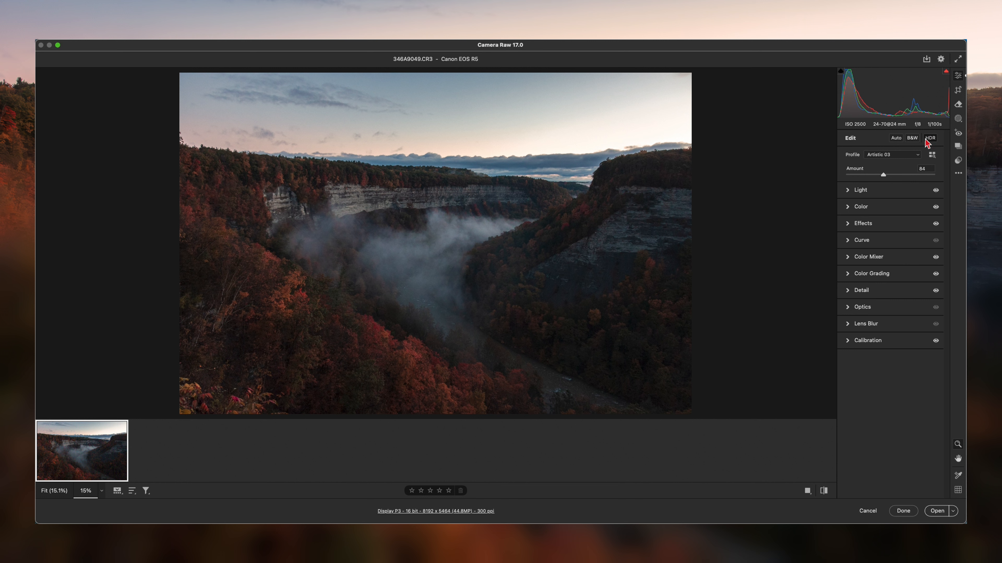
Create a slightly tilted linear gradient mask fading down from the upper sky to just above the horizon
{"action": "left_click", "coordinate": [958, 120]}
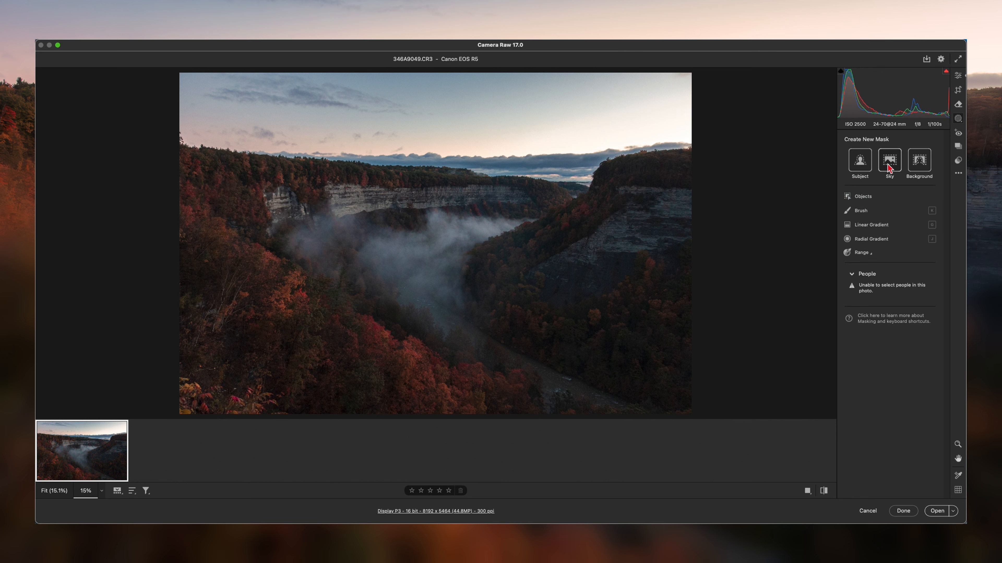
{"action": "left_click", "coordinate": [877, 225]}
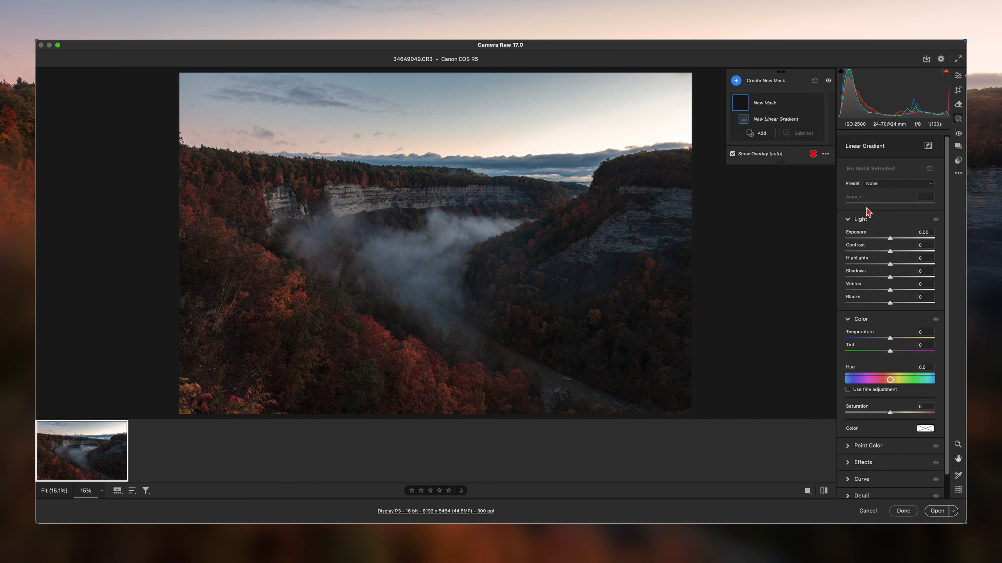
{"action": "left_click_drag", "start_coordinate": [452, 86], "coordinate": [456, 148]}
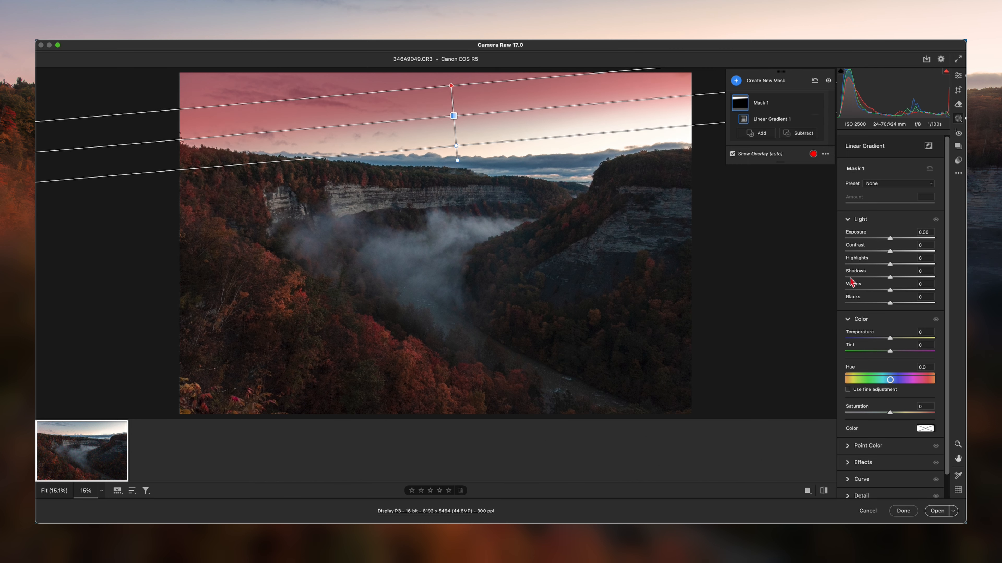
Set the upper sky mask's exposure to -0.10, temperature to -6 and saturation to +4
{"action": "left_click_drag", "start_coordinate": [890, 339], "coordinate": [887, 340]}
{"action": "left_click_drag", "start_coordinate": [889, 412], "coordinate": [893, 414]}
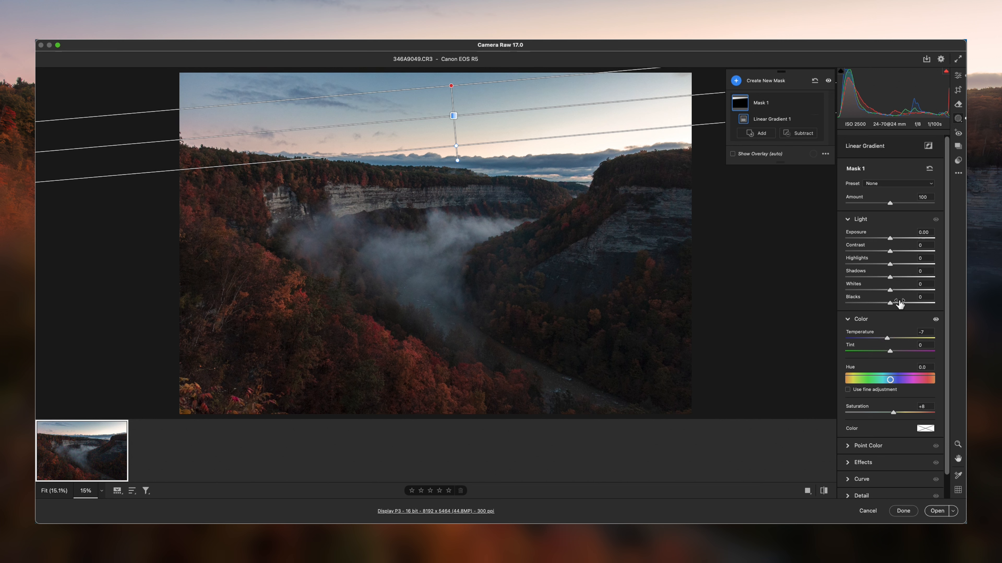
{"action": "left_click_drag", "start_coordinate": [890, 239], "coordinate": [889, 239]}
{"action": "left_click_drag", "start_coordinate": [893, 413], "coordinate": [892, 413]}
{"action": "left_click_drag", "start_coordinate": [889, 340], "coordinate": [887, 340]}
Add a wide radial gradient mask over the bright sky above the horizon, tilting it slightly and centring it over the canyon opening
{"action": "left_click", "coordinate": [736, 81]}
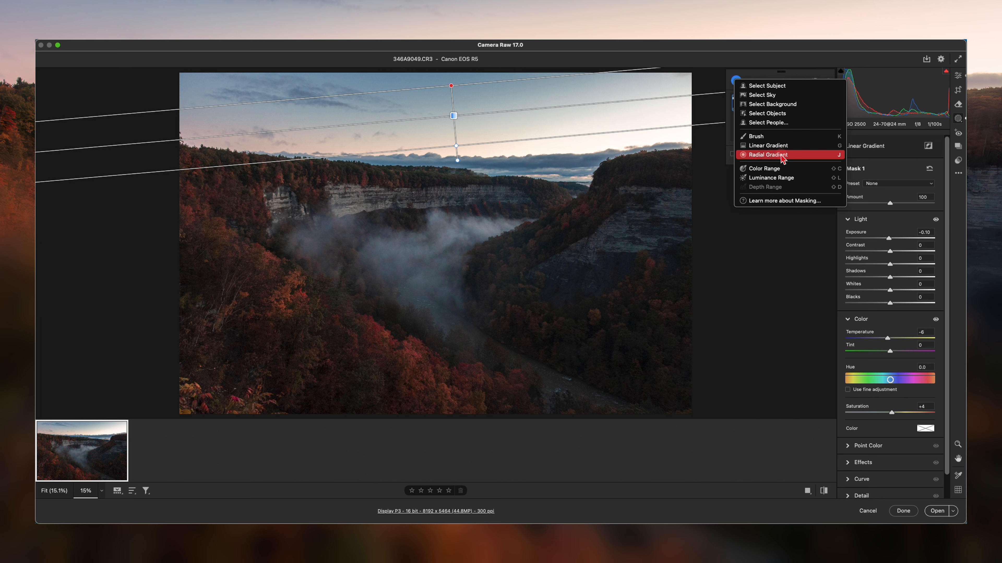
{"action": "left_click", "coordinate": [781, 154]}
{"action": "left_click_drag", "start_coordinate": [519, 133], "coordinate": [692, 171]}
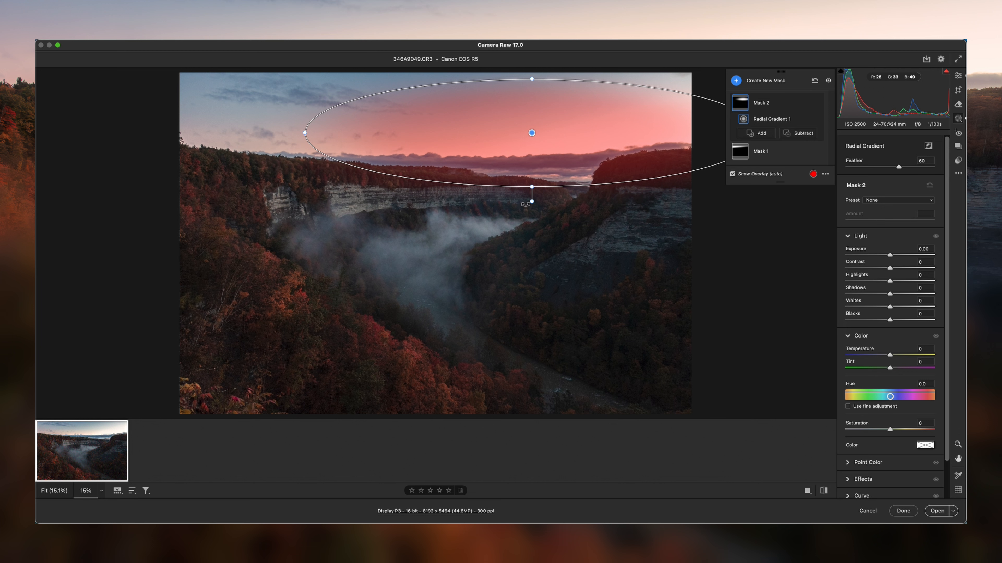
{"action": "left_click_drag", "start_coordinate": [532, 201], "coordinate": [535, 202]}
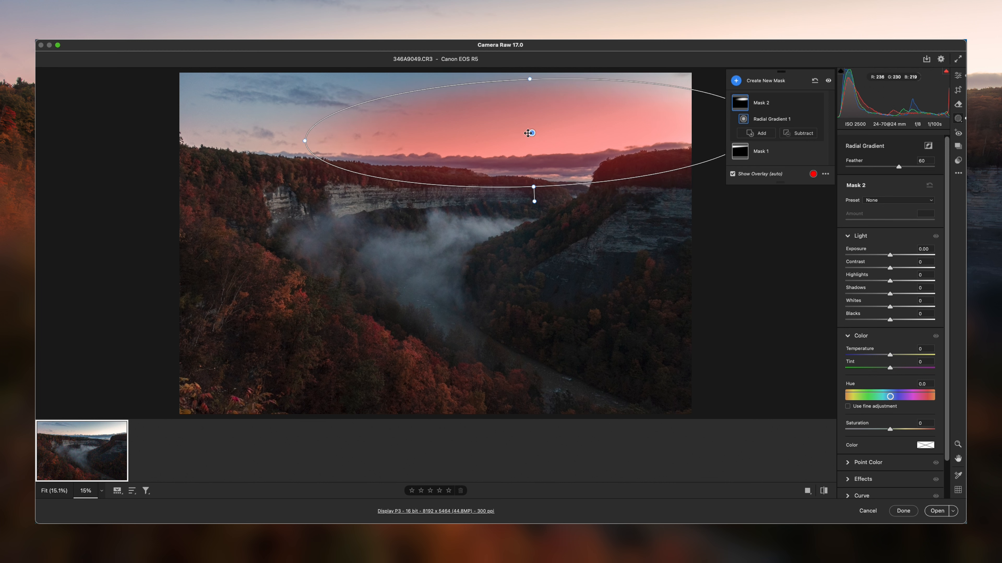
{"action": "left_click_drag", "start_coordinate": [532, 137], "coordinate": [503, 146]}
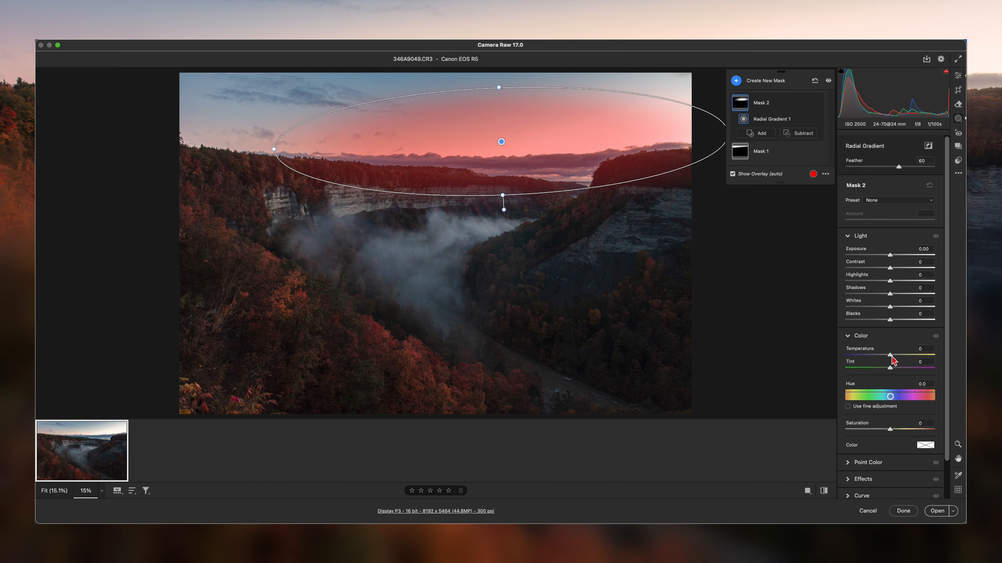
Set the horizon mask's temperature to +16, tint to +10 and blacks to +30, and raise its saturation slightly
{"action": "mouse_move", "coordinate": [890, 354]}
{"action": "left_mouse_down"}
{"action": "mouse_move", "coordinate": [915, 357]}
{"action": "mouse_move", "coordinate": [894, 367]}
{"action": "left_mouse_up"}
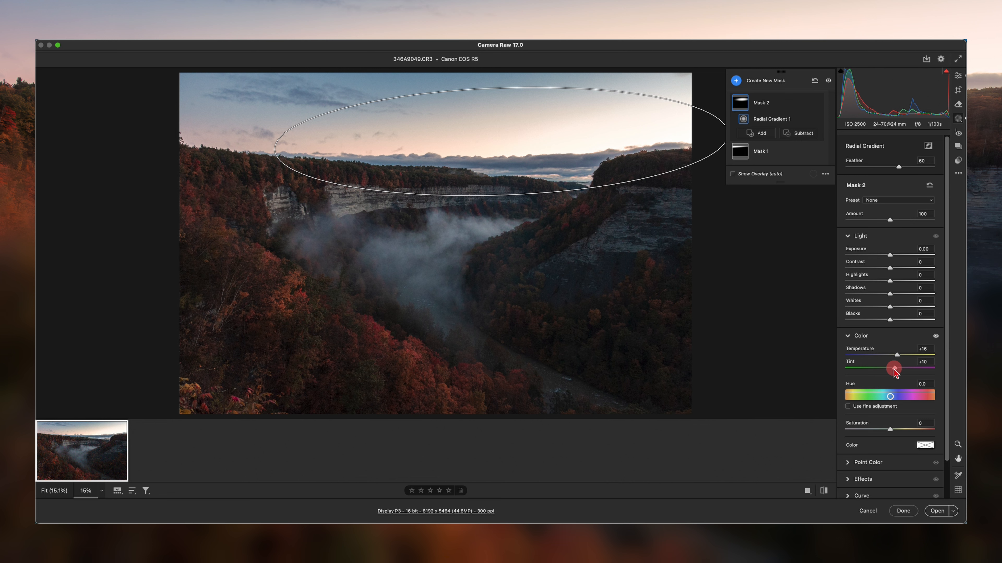
{"action": "left_click_drag", "start_coordinate": [890, 429], "coordinate": [892, 429]}
{"action": "mouse_move", "coordinate": [892, 321]}
{"action": "left_mouse_down"}
{"action": "mouse_move", "coordinate": [924, 321]}
{"action": "mouse_move", "coordinate": [909, 321]}
{"action": "left_mouse_up"}
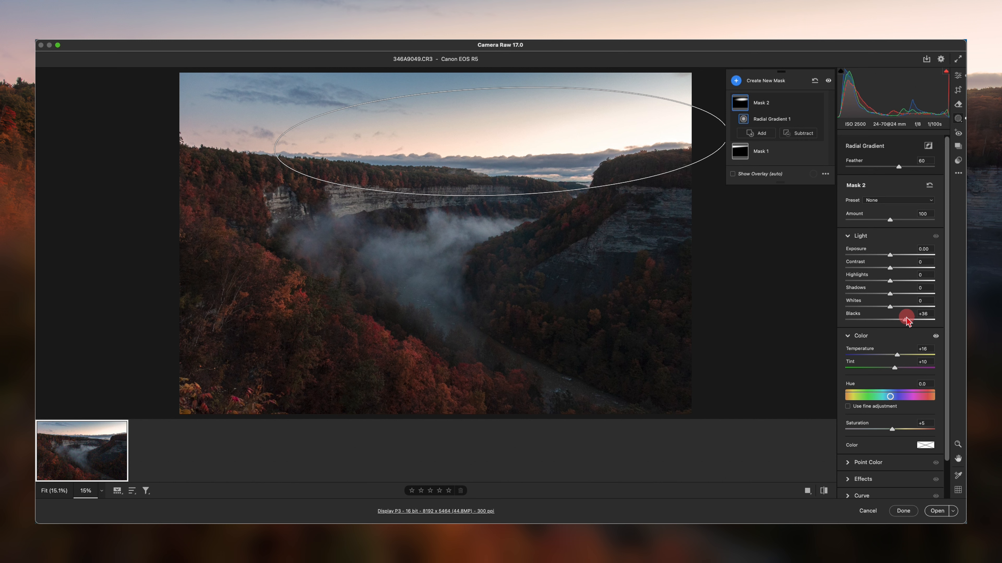
{"action": "left_click_drag", "start_coordinate": [906, 322], "coordinate": [903, 320]}
Soften the area inside the horizon mask with Dehaze at -12
{"action": "left_click", "coordinate": [850, 481]}
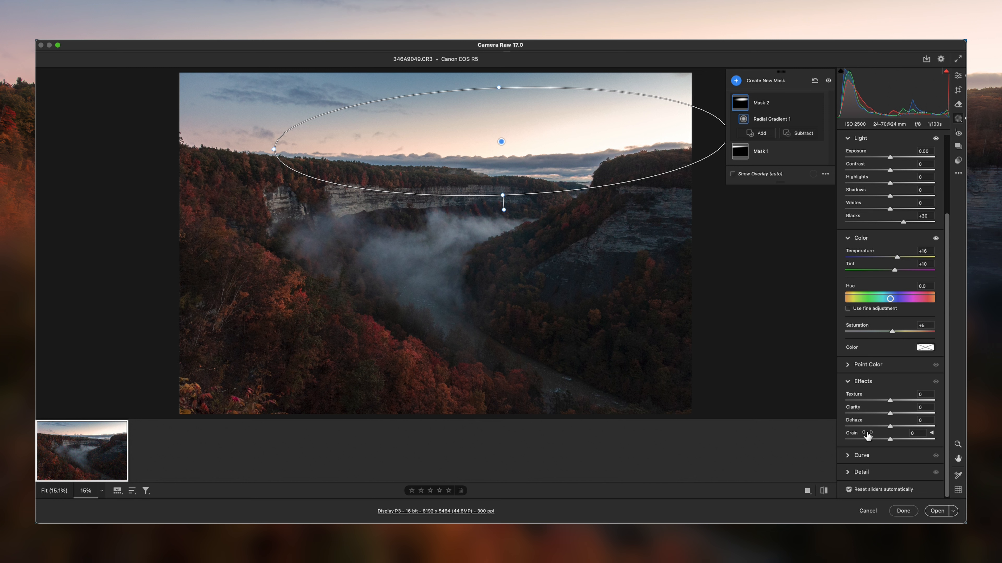
{"action": "left_click_drag", "start_coordinate": [891, 427], "coordinate": [883, 427]}
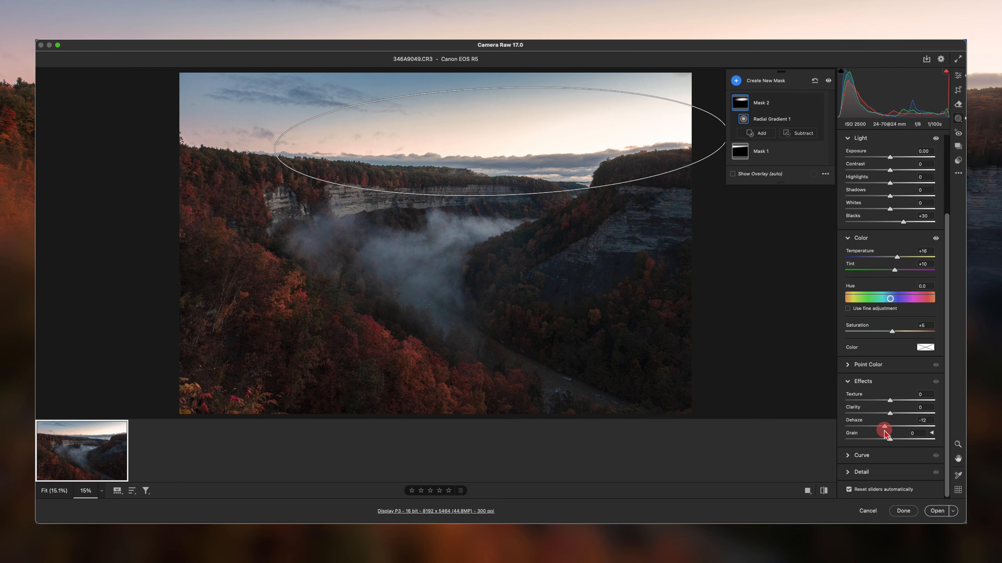
{"action": "left_click_drag", "start_coordinate": [884, 430], "coordinate": [884, 431]}
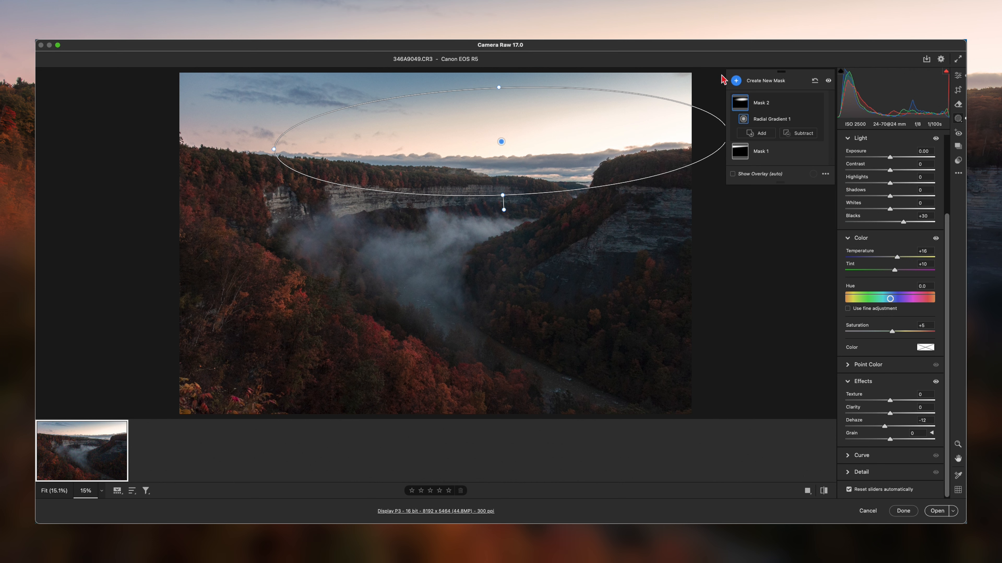
Add an oval radial gradient mask over the fog in the middle of the canyon and centre it on the mist
{"action": "left_click", "coordinate": [736, 81]}
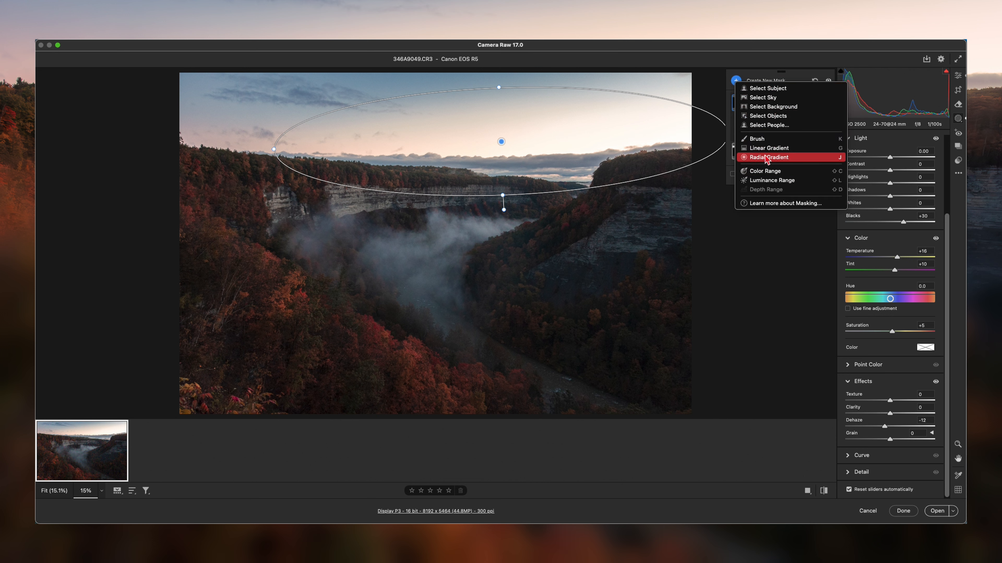
{"action": "left_click", "coordinate": [783, 158]}
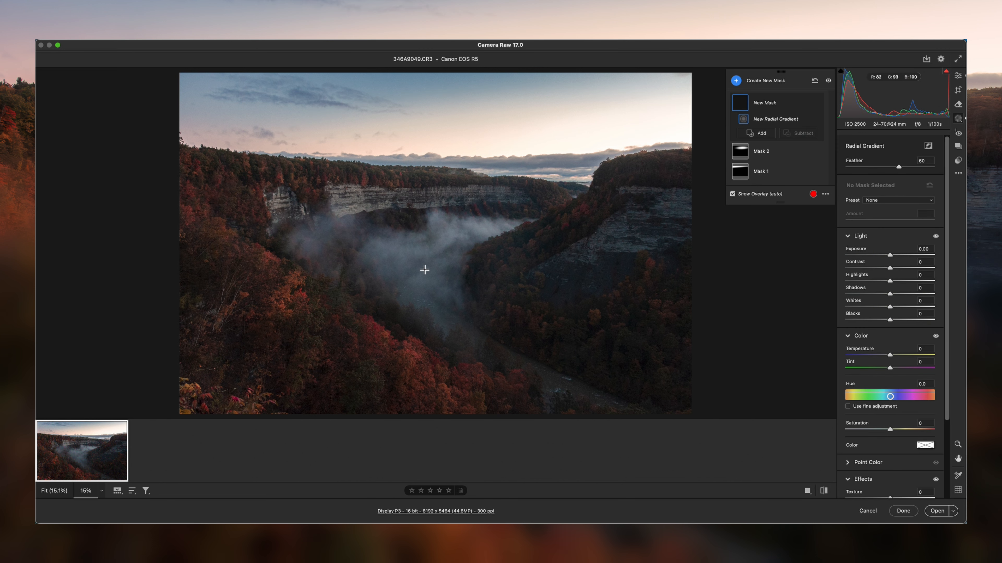
{"action": "left_click_drag", "start_coordinate": [428, 254], "coordinate": [526, 318]}
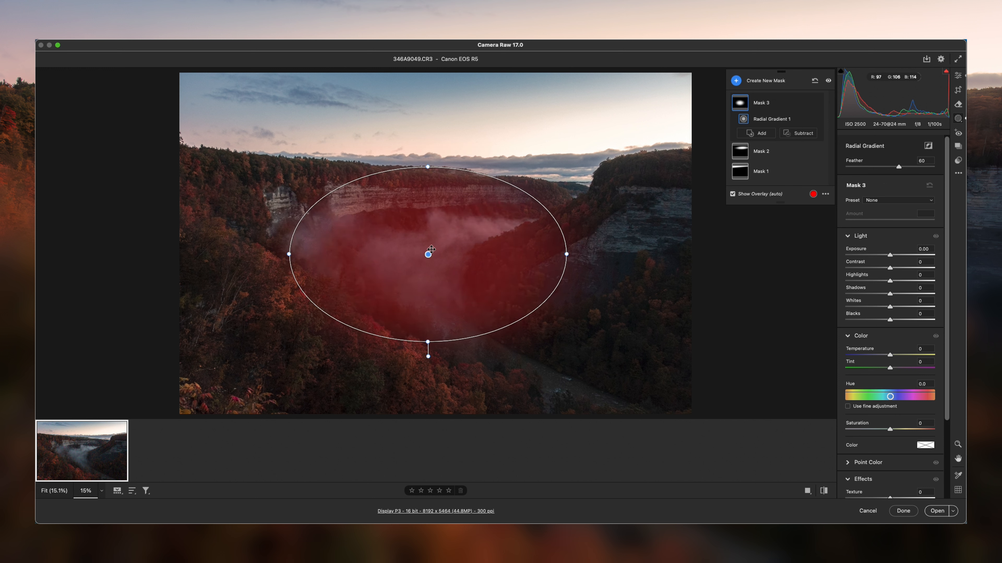
{"action": "left_click_drag", "start_coordinate": [428, 255], "coordinate": [423, 260]}
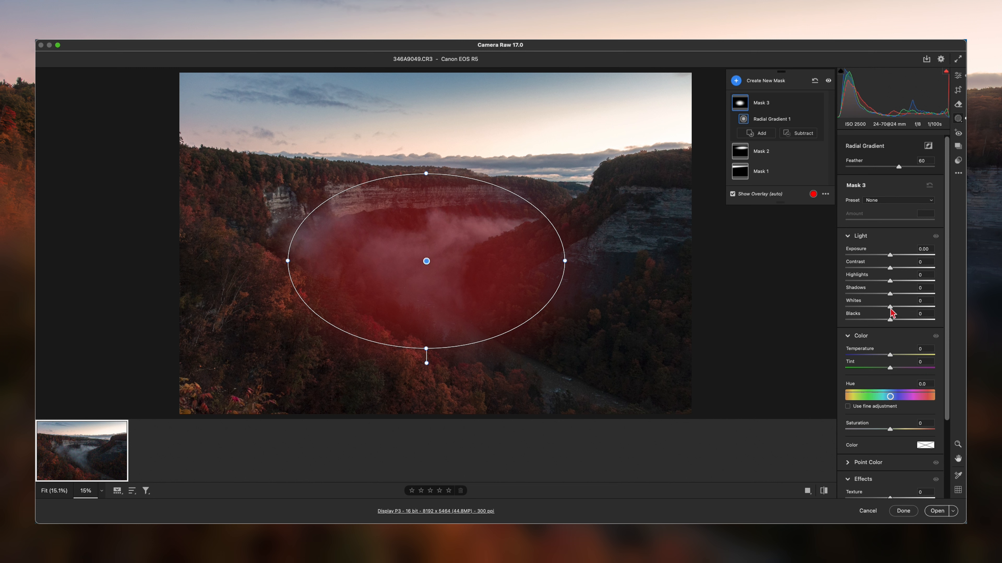
Brighten the fog mask with exposure +0.40, shadows +12, whites +37 and blacks +6
{"action": "mouse_move", "coordinate": [892, 308]}
{"action": "left_mouse_down"}
{"action": "mouse_move", "coordinate": [910, 309]}
{"action": "mouse_move", "coordinate": [895, 295]}
{"action": "left_mouse_up"}
{"action": "left_click_drag", "start_coordinate": [890, 255], "coordinate": [896, 259]}
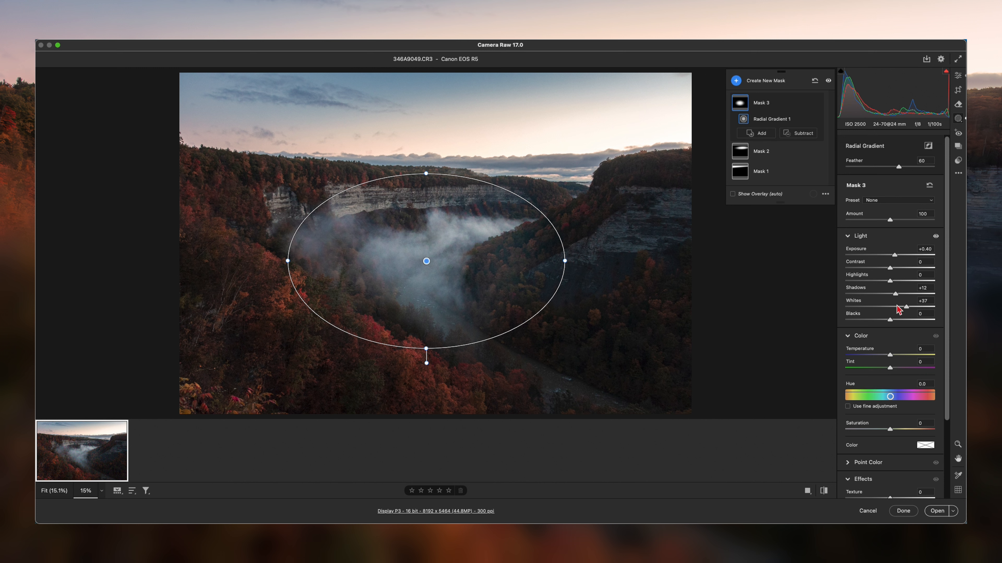
{"action": "left_click_drag", "start_coordinate": [890, 320], "coordinate": [894, 320]}
{"action": "left_click_drag", "start_coordinate": [893, 320], "coordinate": [891, 320]}
Add a linear gradient mask over the lower-left foreground trees with exposure -0.40, highlights -9, shadows +6, whites +11 and blacks +1
{"action": "left_click", "coordinate": [735, 81]}
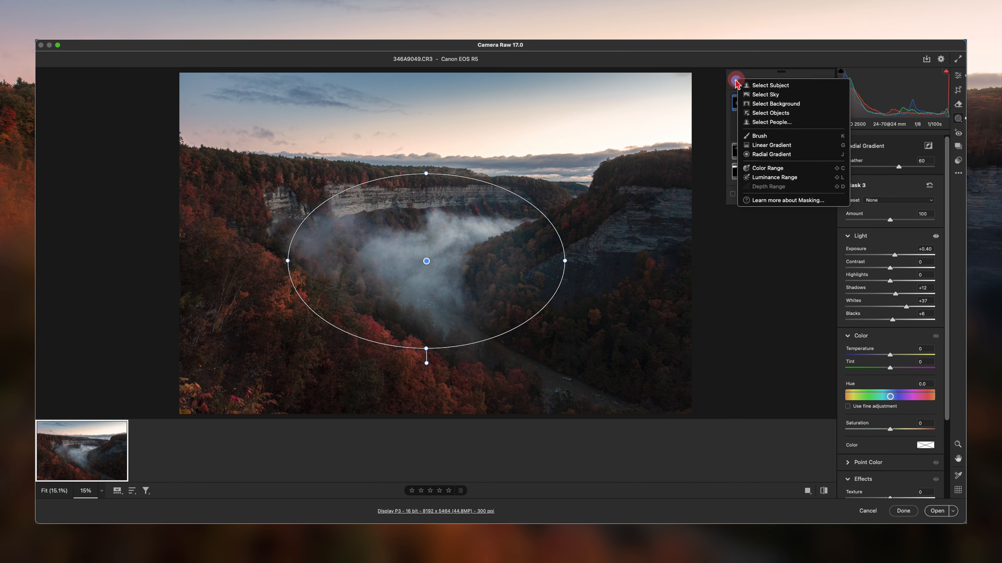
{"action": "left_click", "coordinate": [765, 149]}
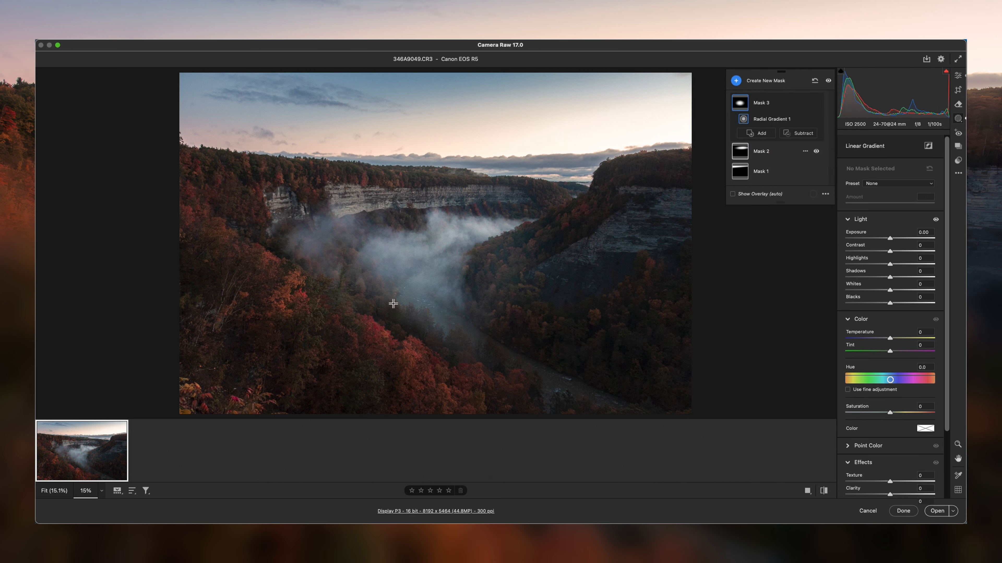
{"action": "left_click_drag", "start_coordinate": [286, 399], "coordinate": [306, 313]}
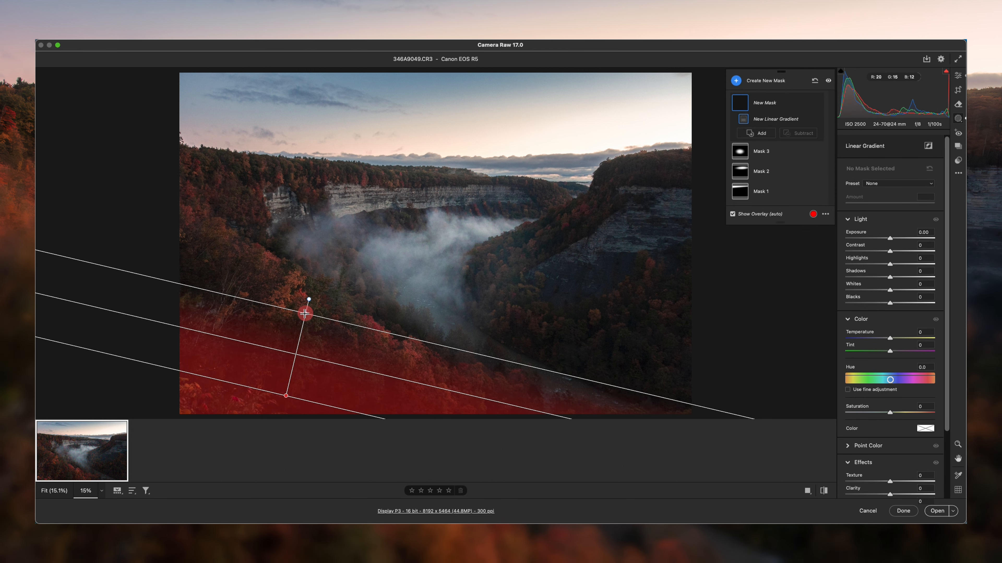
{"action": "left_click_drag", "start_coordinate": [890, 238], "coordinate": [886, 239]}
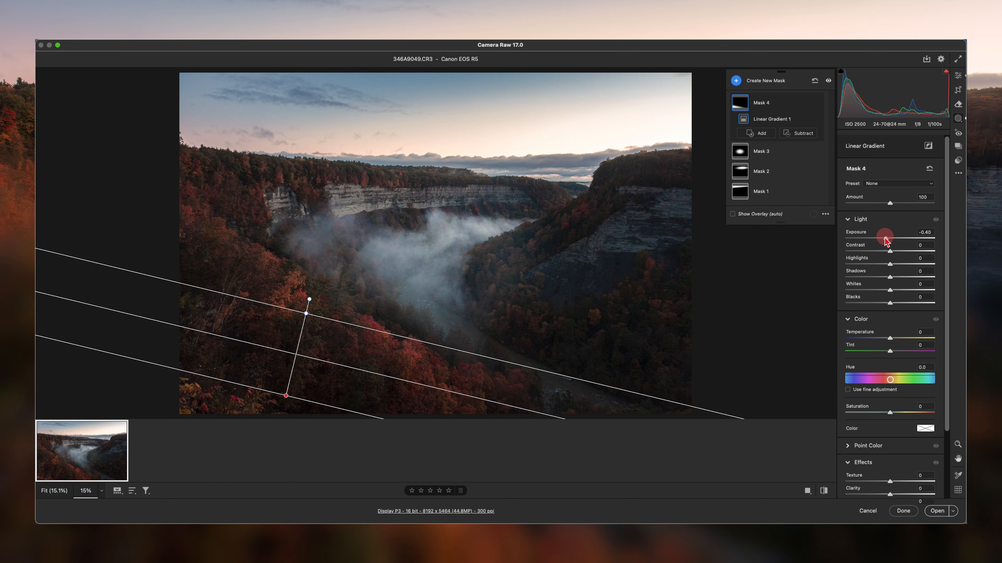
{"action": "left_click_drag", "start_coordinate": [885, 240], "coordinate": [892, 277]}
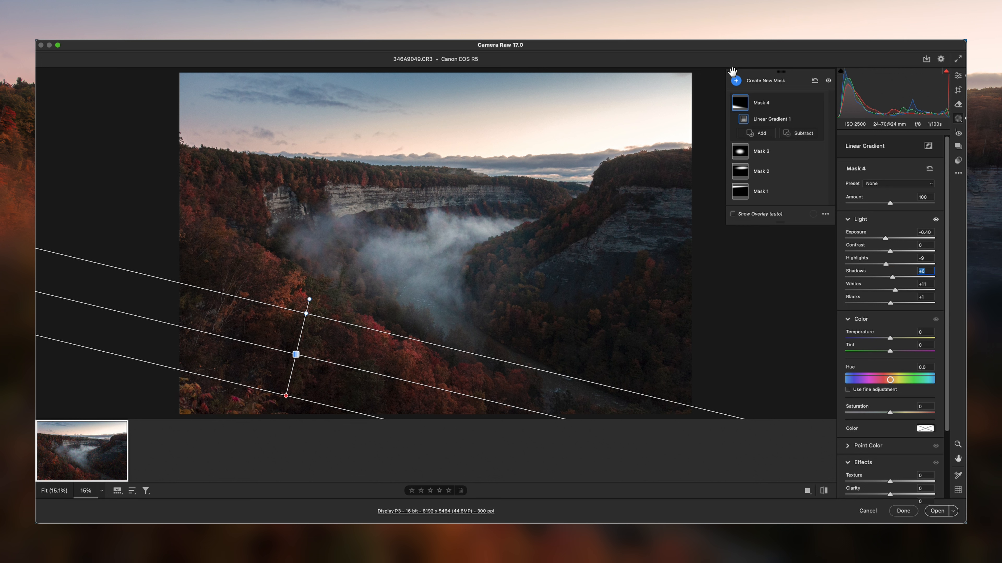
Add a large radial gradient mask over the right canyon slope, shifting it down to cover the rock face and trees
{"action": "left_click", "coordinate": [736, 81]}
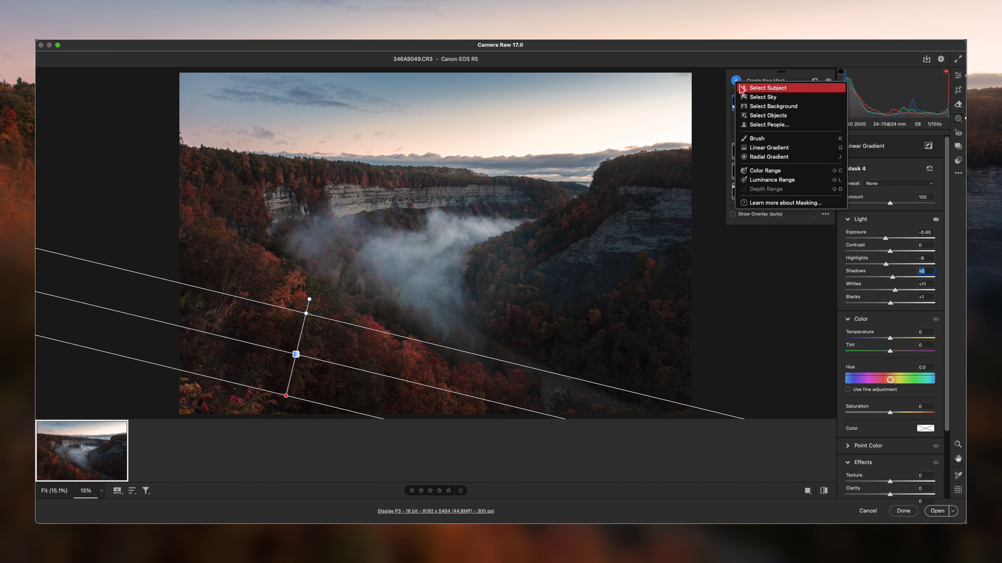
{"action": "key", "text": "Escape"}
{"action": "key", "text": "j"}
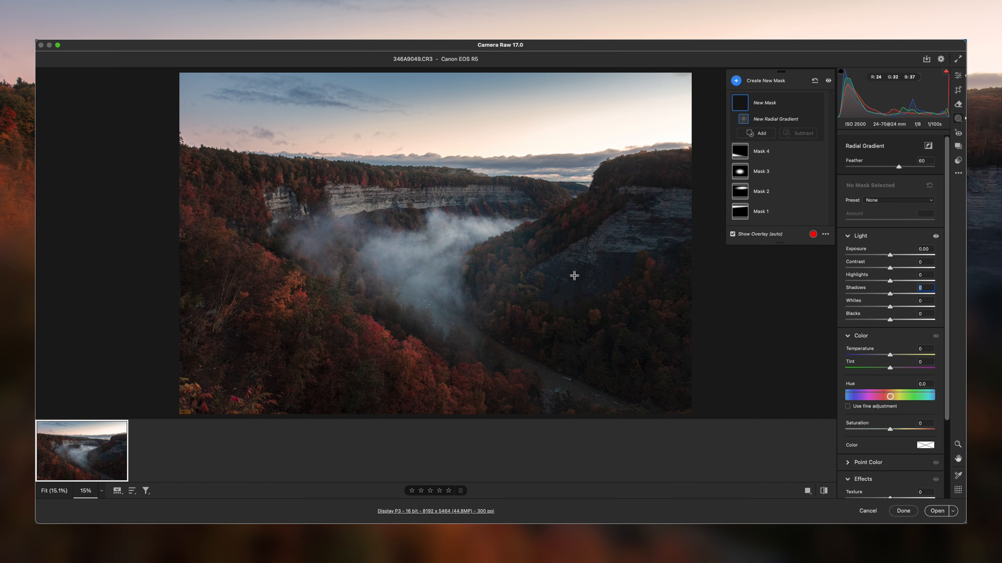
{"action": "left_click_drag", "start_coordinate": [588, 272], "coordinate": [679, 347]}
{"action": "left_click_drag", "start_coordinate": [590, 275], "coordinate": [589, 298]}
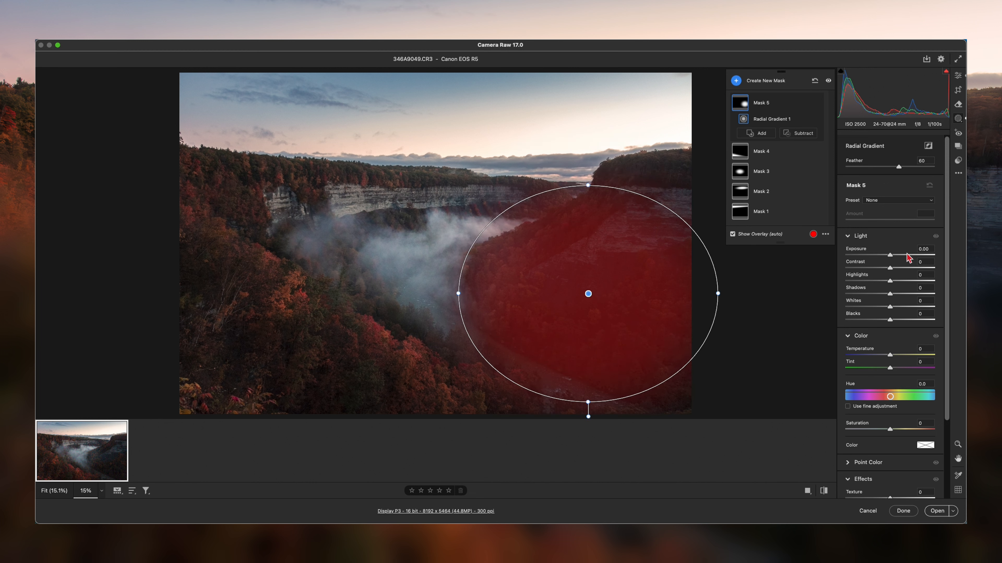
Set the right slope mask's exposure to +0.20, whites to +6, temperature to +5, tint to +4 and saturation to +13
{"action": "left_click_drag", "start_coordinate": [890, 254], "coordinate": [893, 257]}
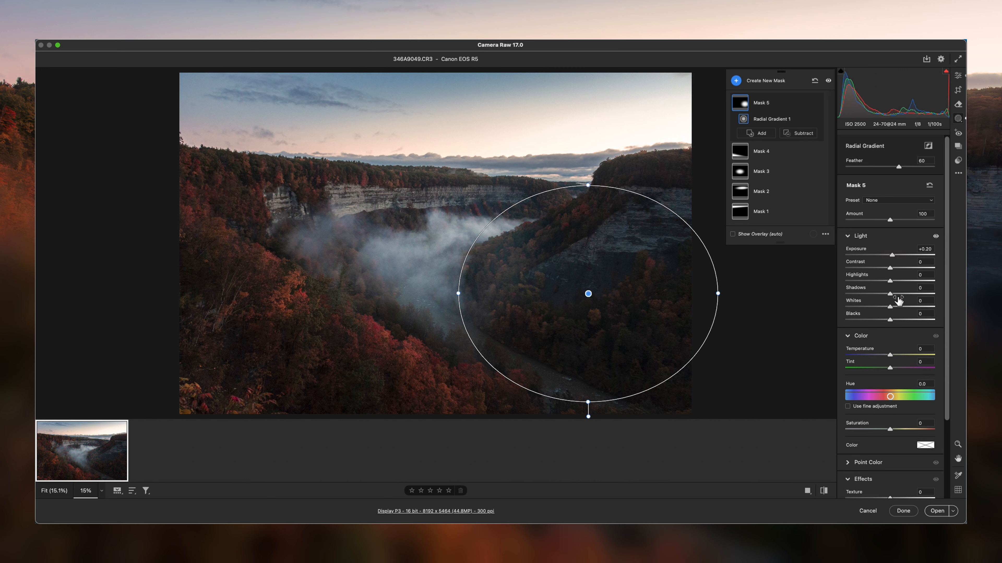
{"action": "left_click_drag", "start_coordinate": [889, 305], "coordinate": [892, 307]}
{"action": "left_click_drag", "start_coordinate": [890, 355], "coordinate": [892, 369]}
{"action": "left_click_drag", "start_coordinate": [889, 430], "coordinate": [896, 430]}
Add a wide, flat radial gradient mask over the distant cliff band and tilt and shift it to follow the canyon rim
{"action": "left_click", "coordinate": [736, 80]}
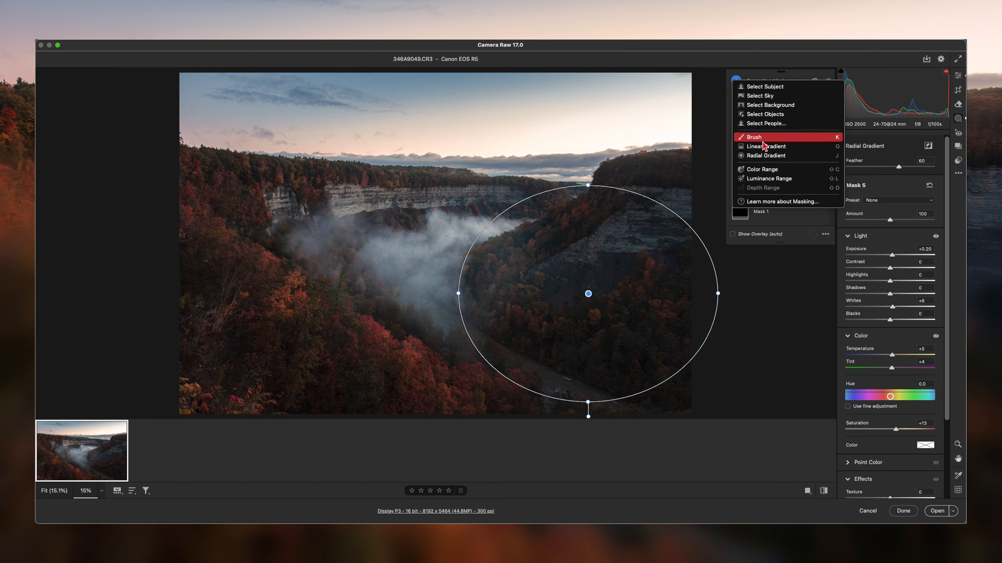
{"action": "left_click", "coordinate": [765, 156]}
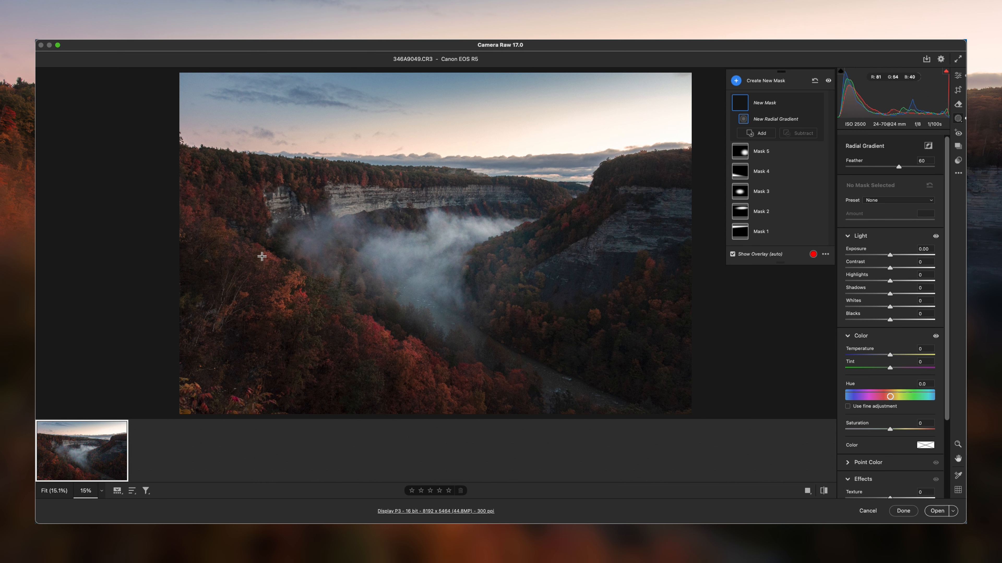
{"action": "left_click_drag", "start_coordinate": [318, 197], "coordinate": [483, 227]}
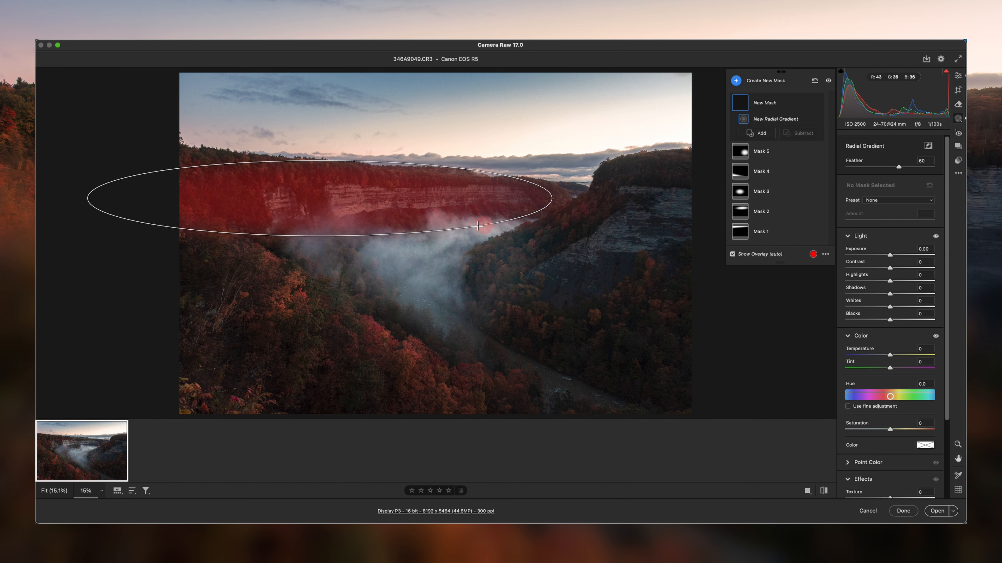
{"action": "left_click_drag", "start_coordinate": [318, 207], "coordinate": [322, 214]}
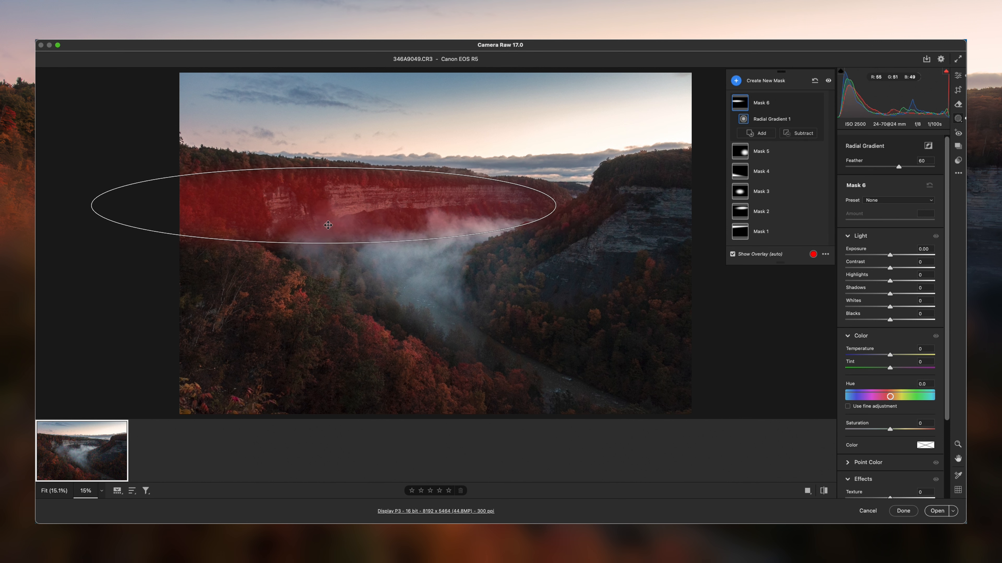
{"action": "left_click_drag", "start_coordinate": [325, 259], "coordinate": [321, 259]}
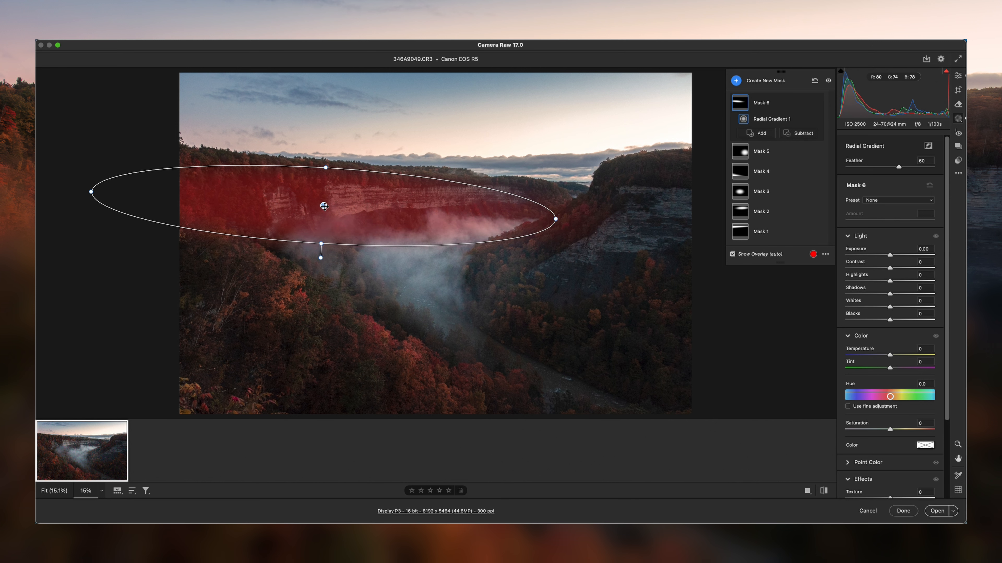
{"action": "left_click_drag", "start_coordinate": [323, 205], "coordinate": [324, 201]}
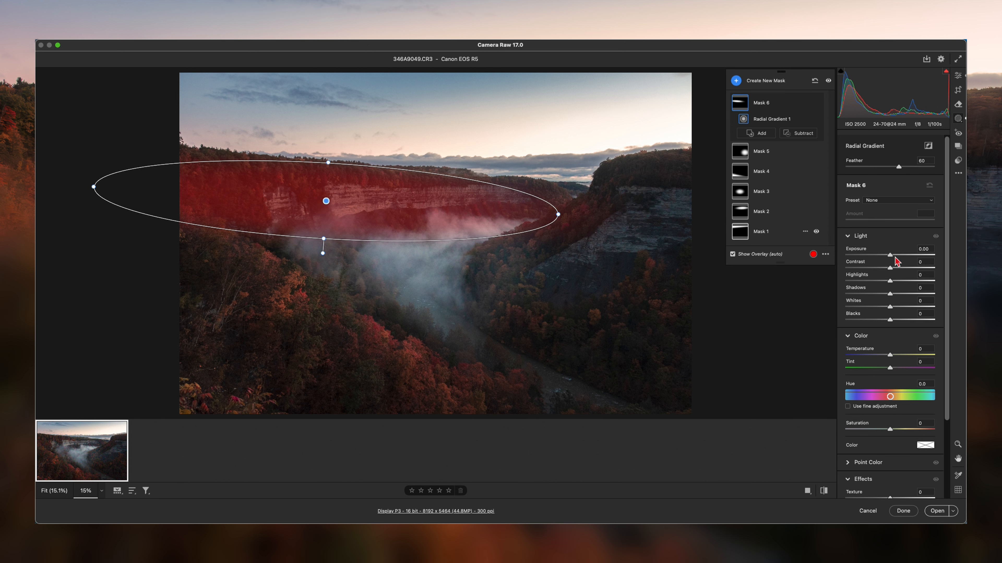
Set the cliff mask's exposure to +0.10, whites to +10, blacks to +7, temperature to +8, tint to +7 and saturation to +7
{"action": "left_click_drag", "start_coordinate": [889, 255], "coordinate": [892, 259]}
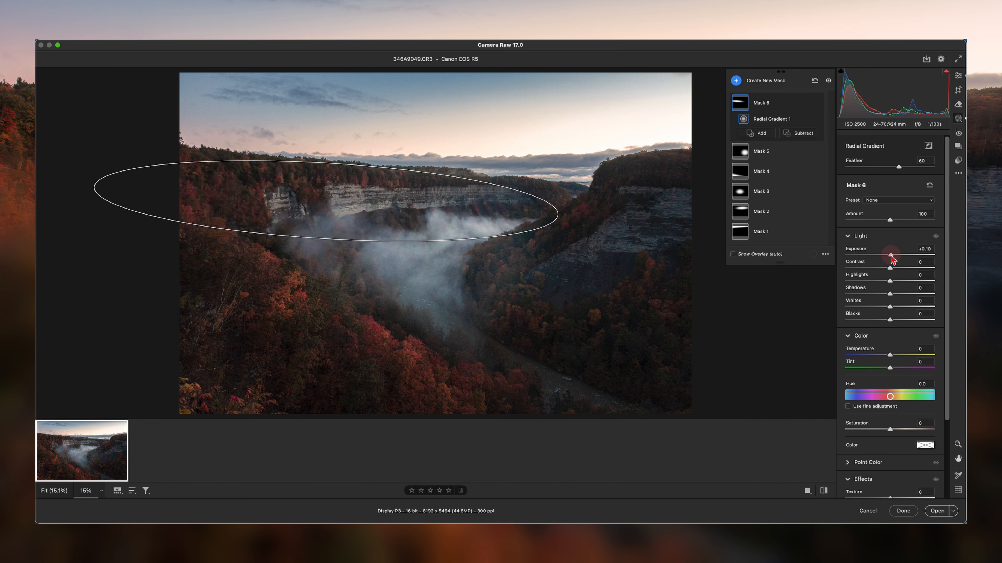
{"action": "left_click", "coordinate": [890, 307]}
{"action": "left_click_drag", "start_coordinate": [888, 308], "coordinate": [893, 320]}
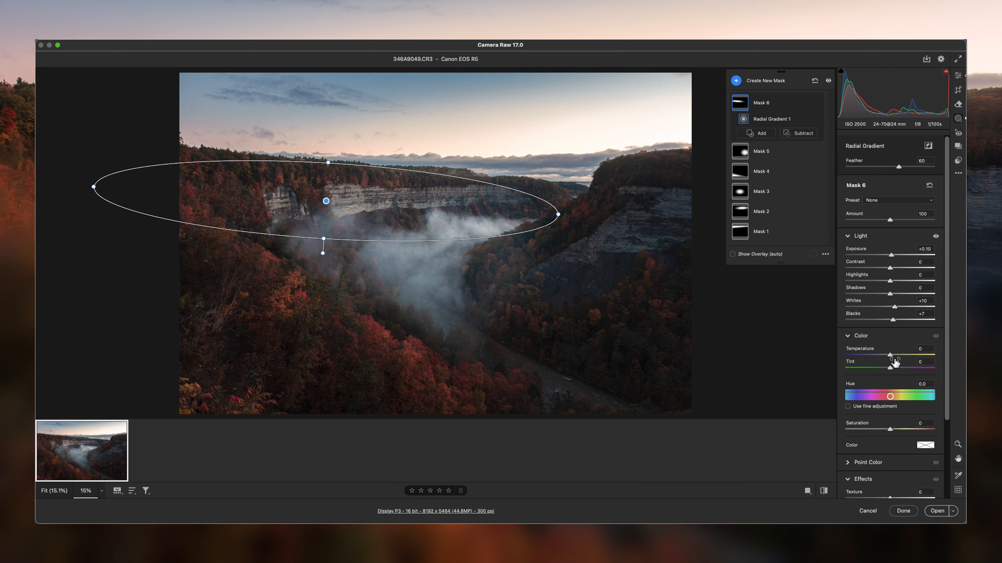
{"action": "left_click_drag", "start_coordinate": [892, 356], "coordinate": [894, 368]}
{"action": "left_click_drag", "start_coordinate": [890, 430], "coordinate": [931, 460]}
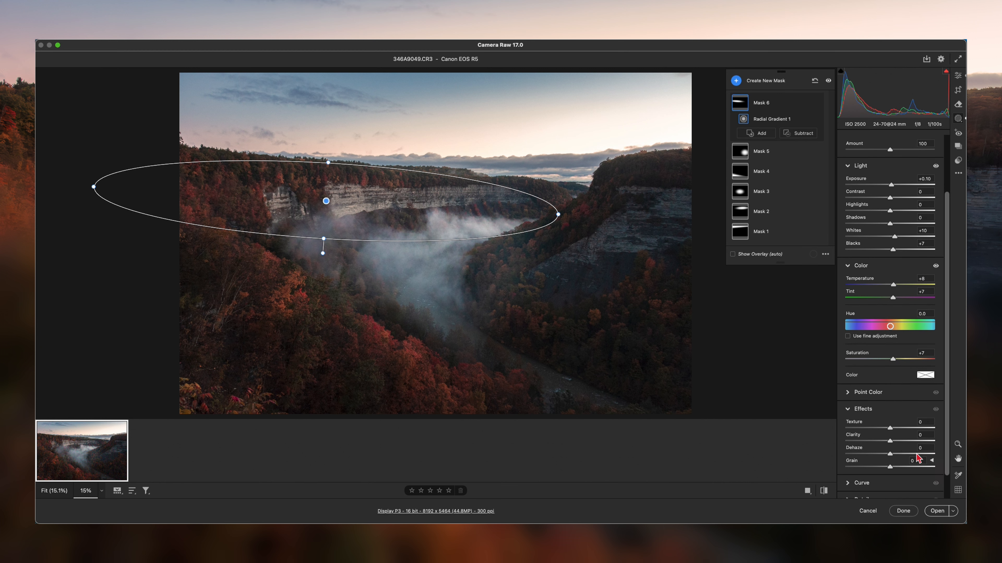
Refine the cliff mask with texture +8, clarity +4, saturation +18 and whites +15
{"action": "left_click_drag", "start_coordinate": [891, 430], "coordinate": [896, 430]}
{"action": "left_click", "coordinate": [894, 430]}
{"action": "left_click_drag", "start_coordinate": [888, 440], "coordinate": [894, 440]}
{"action": "left_click_drag", "start_coordinate": [891, 442], "coordinate": [892, 445]}
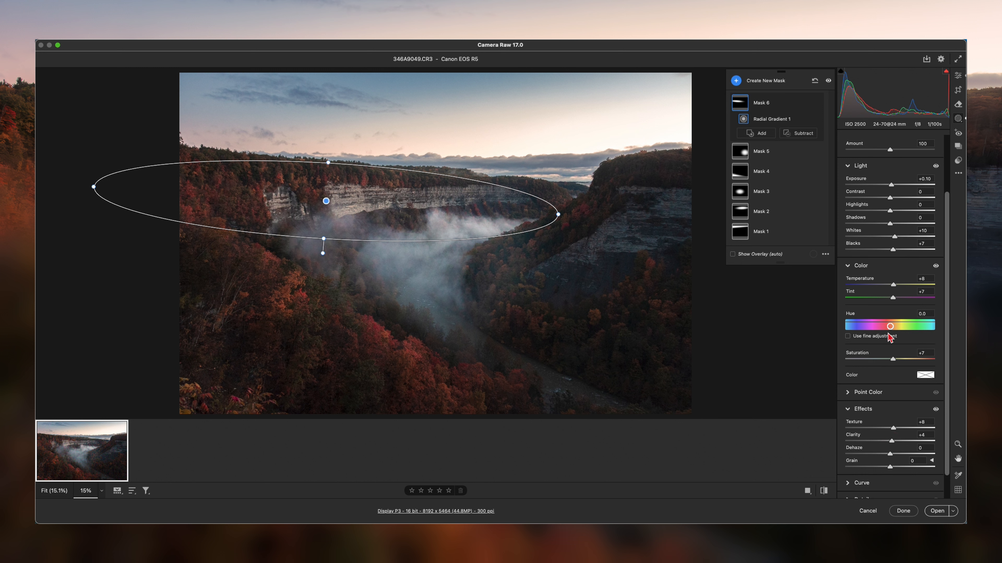
{"action": "left_click_drag", "start_coordinate": [894, 359], "coordinate": [898, 360]}
{"action": "left_click_drag", "start_coordinate": [896, 238], "coordinate": [897, 239]}
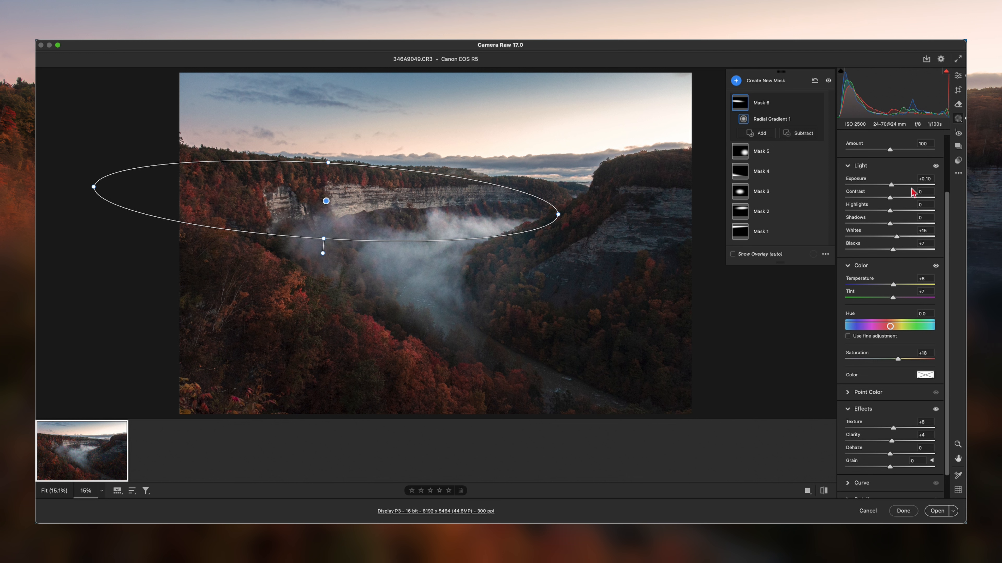
{"action": "left_click", "coordinate": [847, 166]}
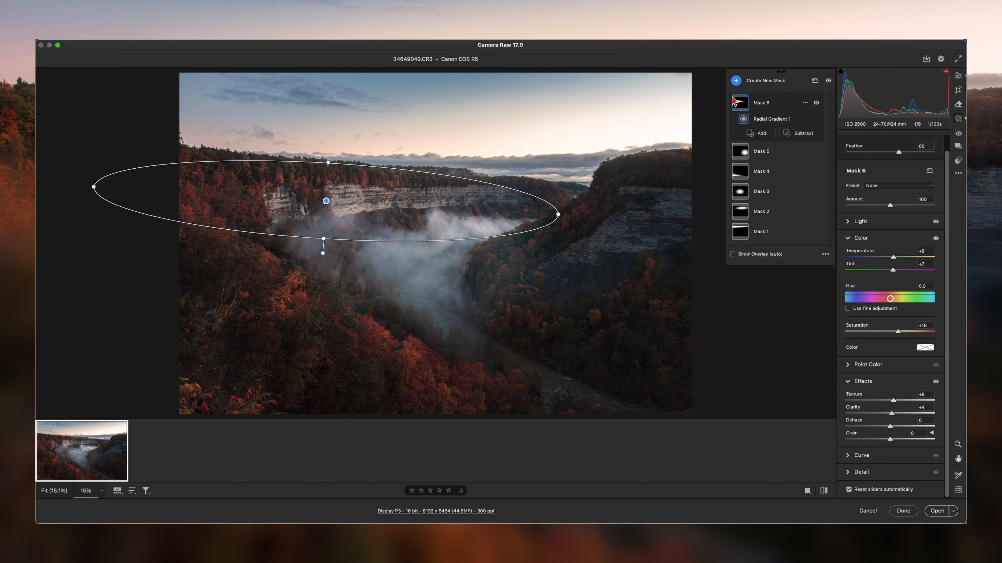
Start a new brush mask with exposure +0.55, whites +9 and temperature +13
{"action": "left_click", "coordinate": [735, 81]}
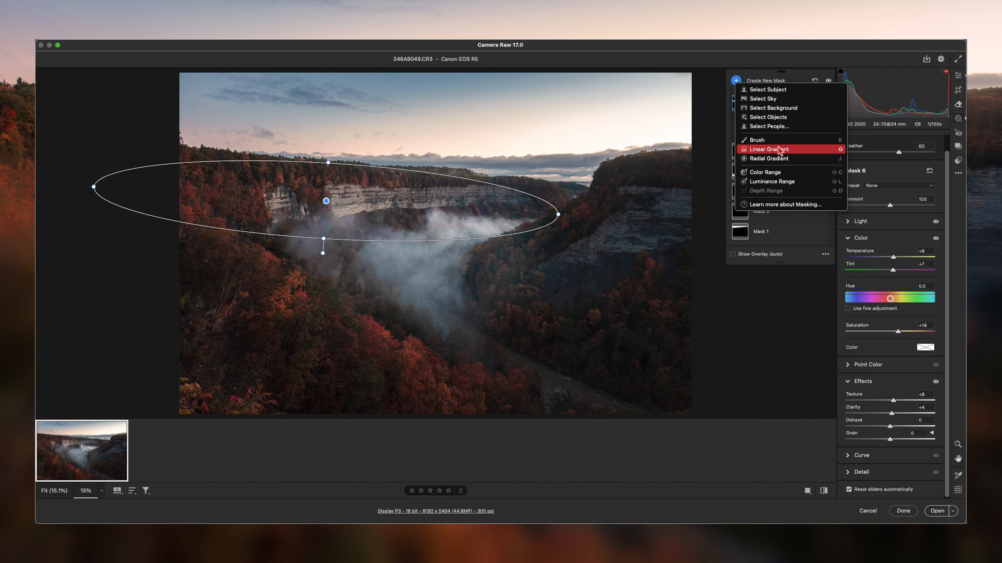
{"action": "left_click", "coordinate": [766, 140]}
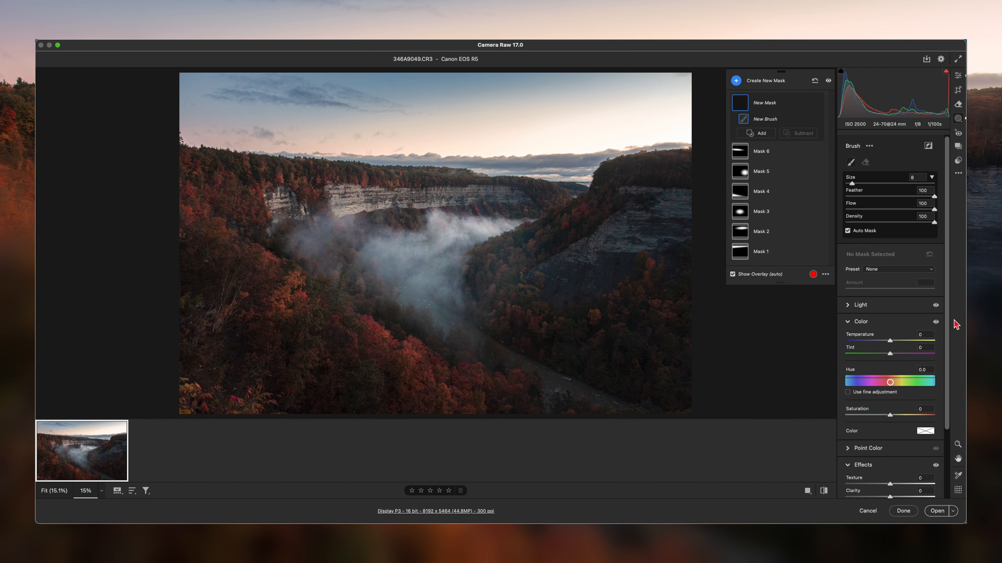
{"action": "left_click", "coordinate": [847, 322]}
{"action": "left_click", "coordinate": [848, 355]}
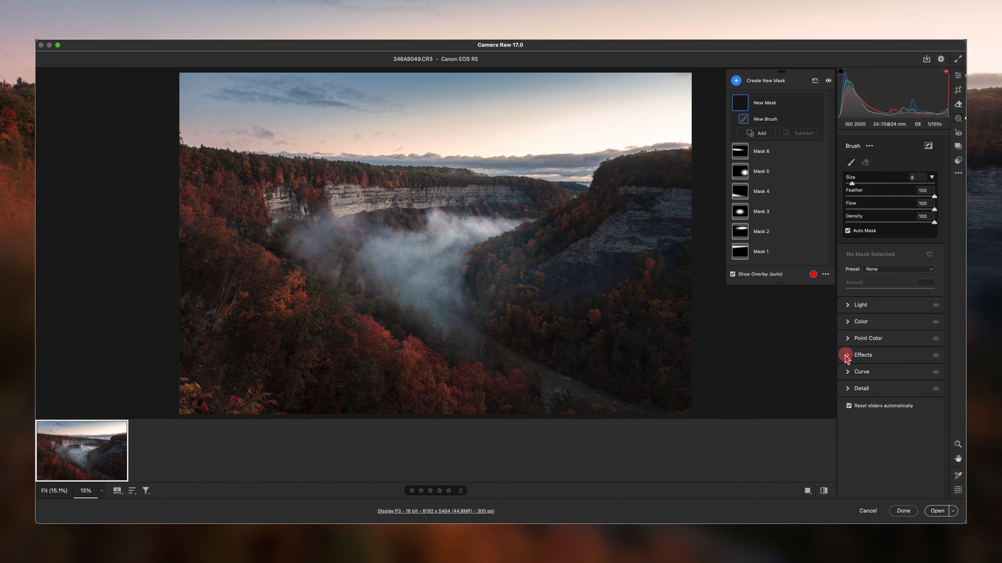
{"action": "left_click", "coordinate": [848, 306]}
{"action": "left_click_drag", "start_coordinate": [890, 324], "coordinate": [896, 326]}
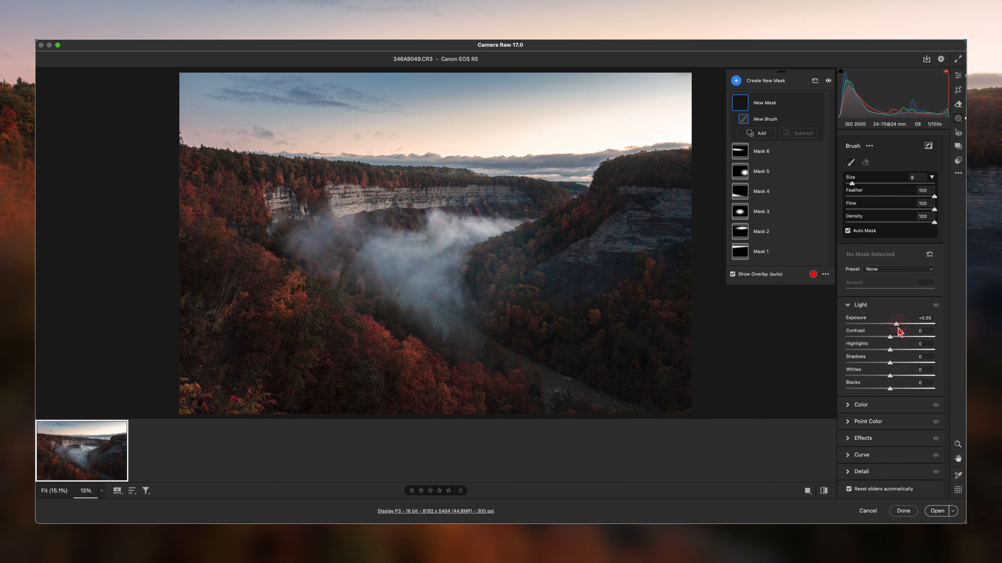
{"action": "left_click_drag", "start_coordinate": [890, 376], "coordinate": [896, 377]}
{"action": "left_click", "coordinate": [848, 405]}
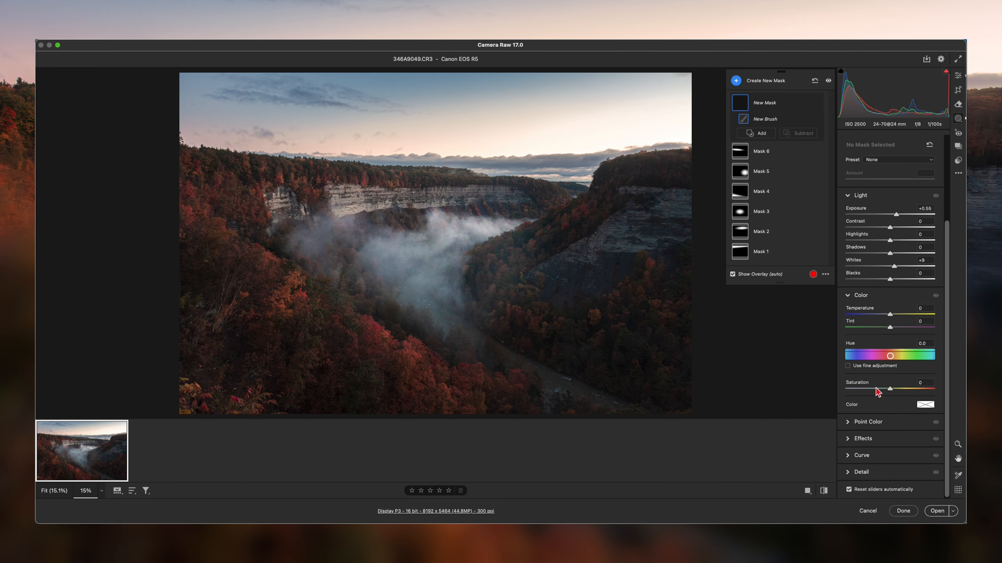
{"action": "left_click_drag", "start_coordinate": [891, 315], "coordinate": [896, 315]}
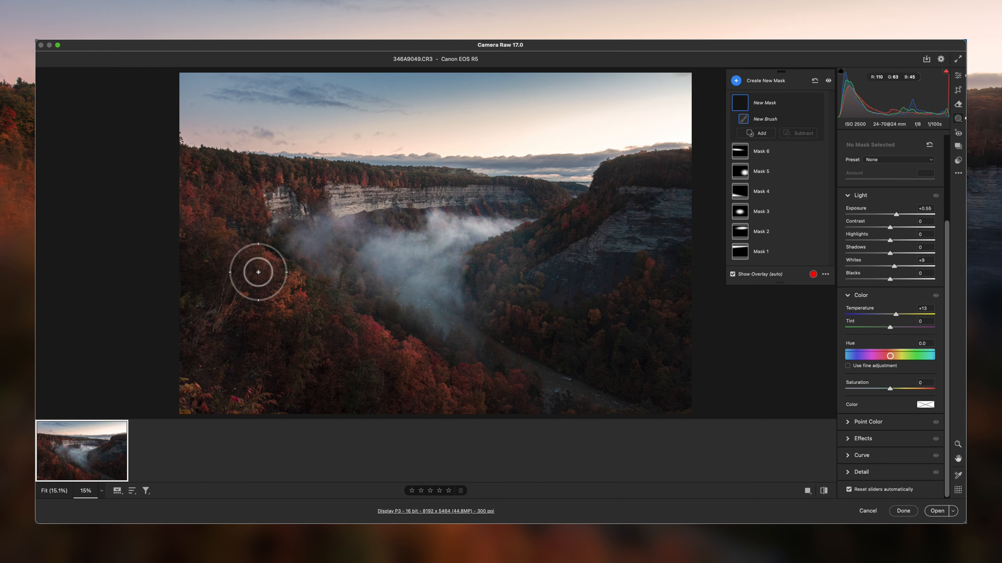
Paint the brush mask over the autumn trees on the left slope and in the foreground
{"action": "mouse_move", "coordinate": [227, 246]}
{"action": "left_mouse_down"}
{"action": "mouse_move", "coordinate": [303, 280]}
{"action": "mouse_move", "coordinate": [315, 290]}
{"action": "mouse_move", "coordinate": [238, 240]}
{"action": "mouse_move", "coordinate": [340, 324]}
{"action": "mouse_move", "coordinate": [400, 349]}
{"action": "mouse_move", "coordinate": [364, 330]}
{"action": "mouse_move", "coordinate": [441, 384]}
{"action": "mouse_move", "coordinate": [420, 381]}
{"action": "mouse_move", "coordinate": [467, 380]}
{"action": "left_mouse_up"}
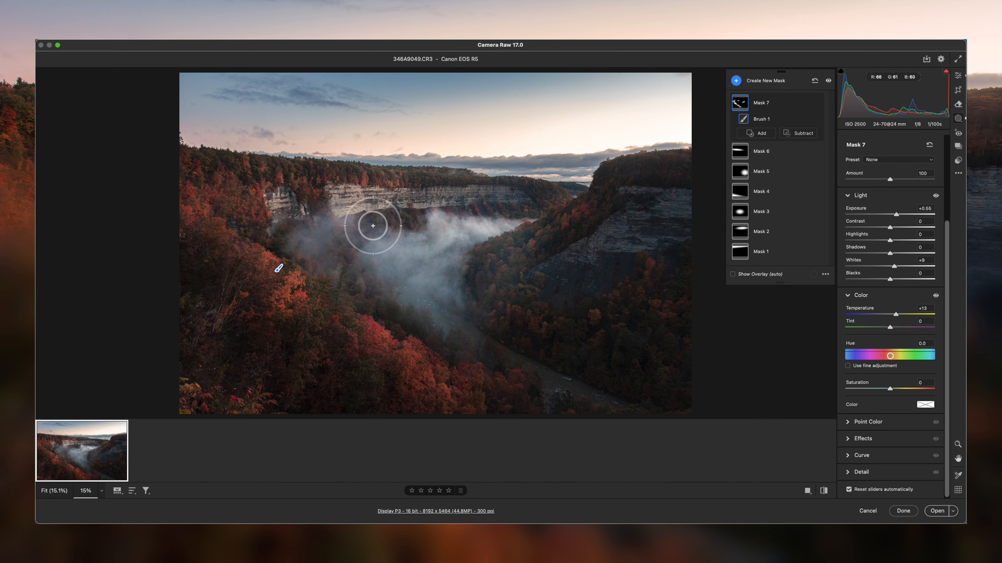
{"action": "left_click", "coordinate": [358, 304]}
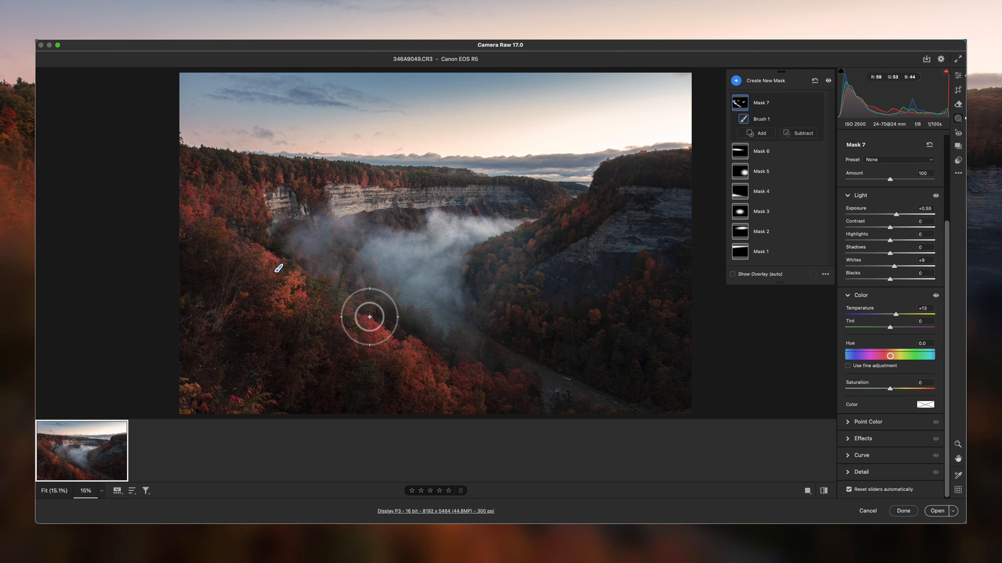
{"action": "mouse_move", "coordinate": [208, 261]}
{"action": "left_mouse_down"}
{"action": "mouse_move", "coordinate": [292, 322]}
{"action": "mouse_move", "coordinate": [373, 251]}
{"action": "mouse_move", "coordinate": [331, 340]}
{"action": "left_mouse_up"}
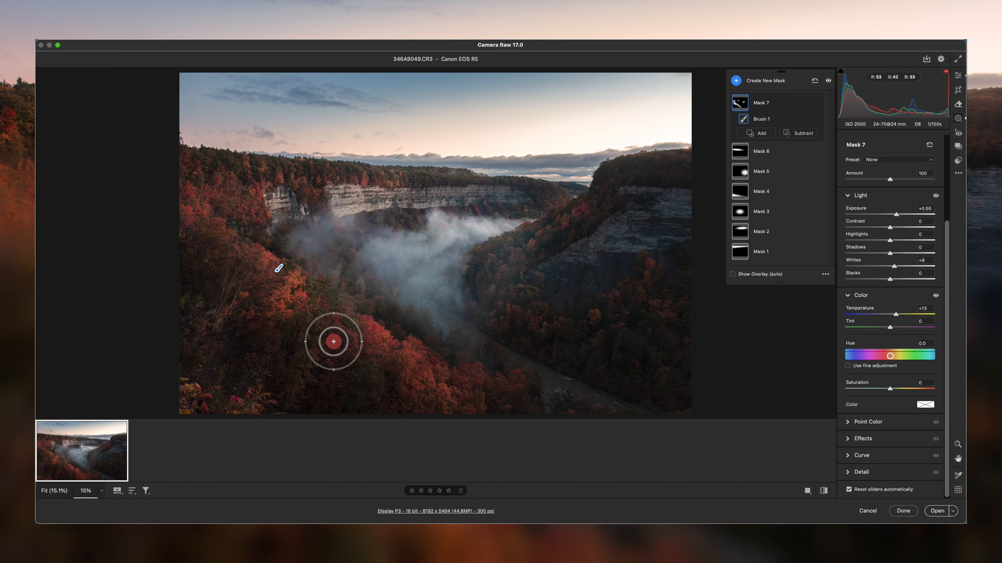
Reduce the brush mask's exposure to +0.30 and its whites to +5
{"action": "left_click", "coordinate": [898, 214]}
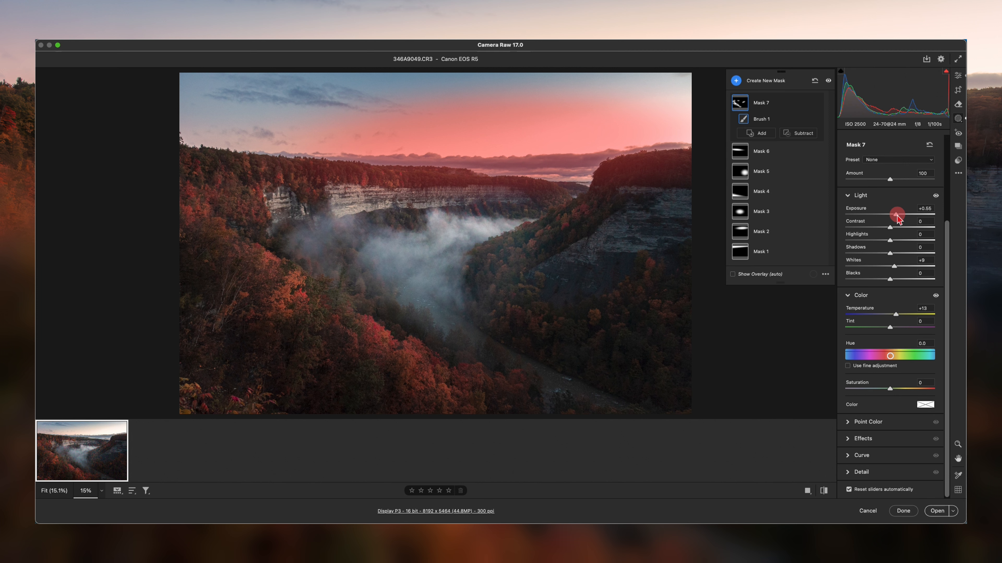
{"action": "left_click_drag", "start_coordinate": [898, 215], "coordinate": [893, 219]}
{"action": "left_click", "coordinate": [895, 214]}
{"action": "left_click", "coordinate": [897, 268]}
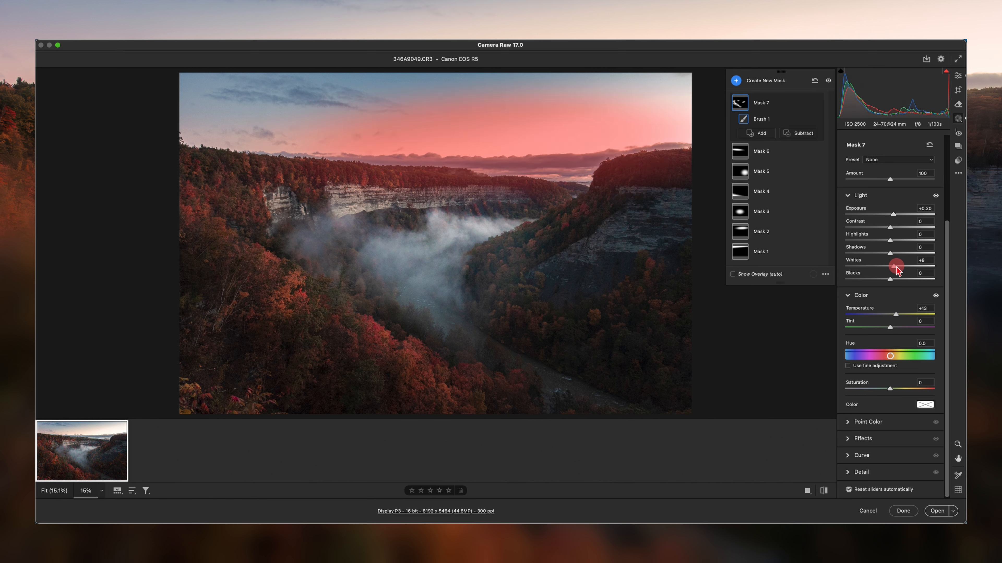
{"action": "left_click_drag", "start_coordinate": [896, 267], "coordinate": [897, 272]}
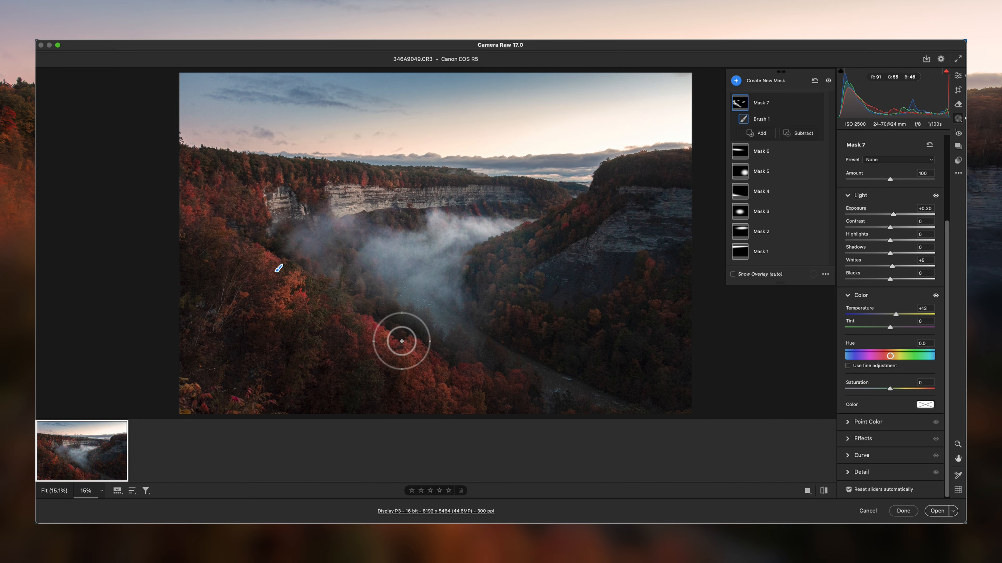
Extend the brush mask over the foreground trees and the treetops on the right canyon rim
{"action": "left_click", "coordinate": [377, 360]}
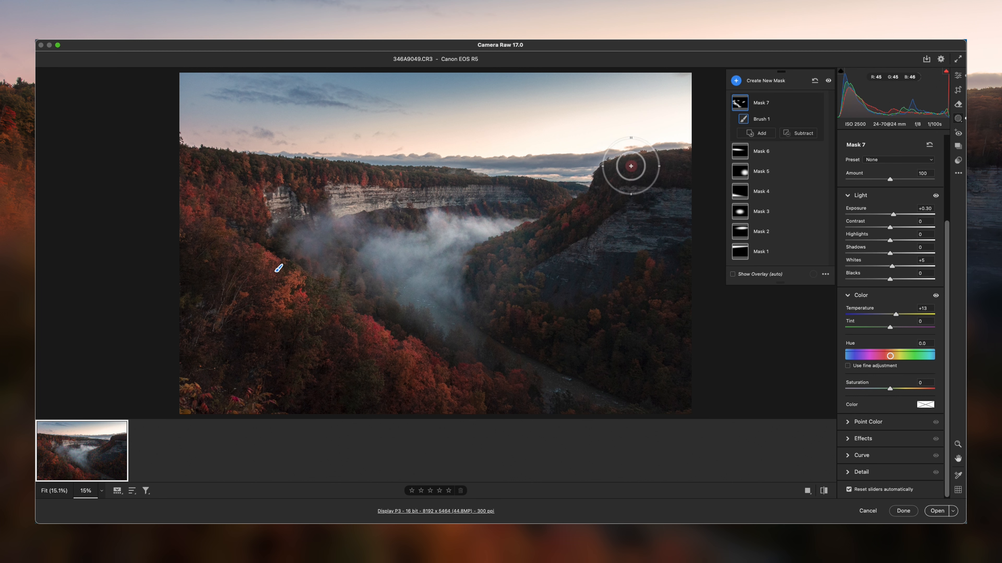
{"action": "left_click", "coordinate": [678, 161]}
{"action": "left_click_drag", "start_coordinate": [679, 162], "coordinate": [648, 161]}
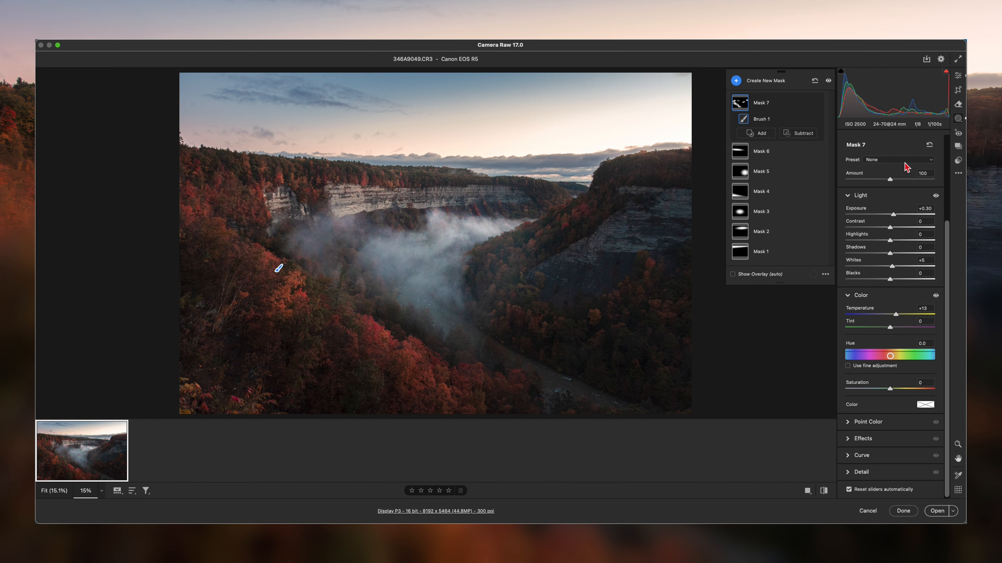
Add a large radial gradient mask centred on the fog, invert it and set its exposure to -0.25 to darken the edges
{"action": "left_click", "coordinate": [735, 82]}
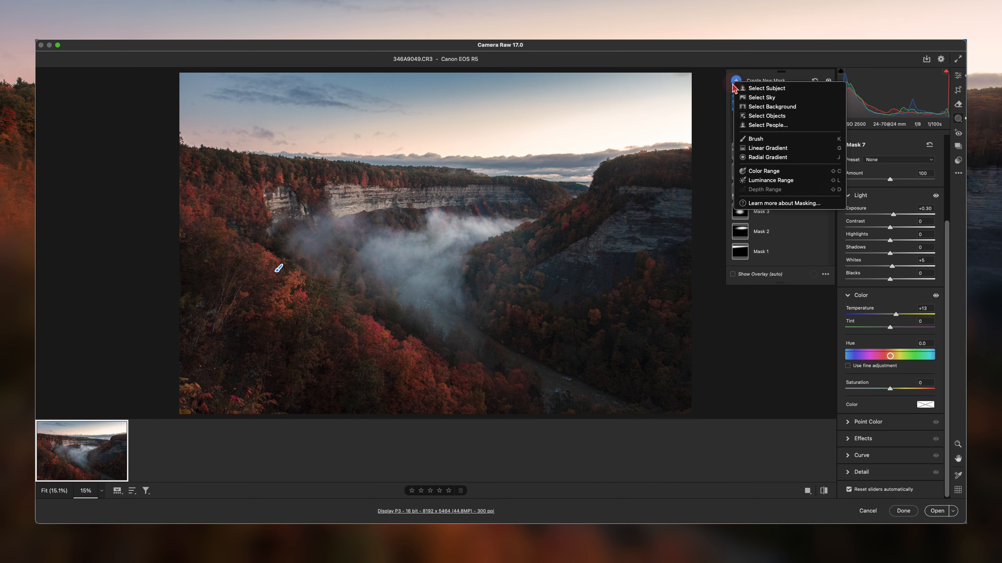
{"action": "left_click", "coordinate": [769, 158]}
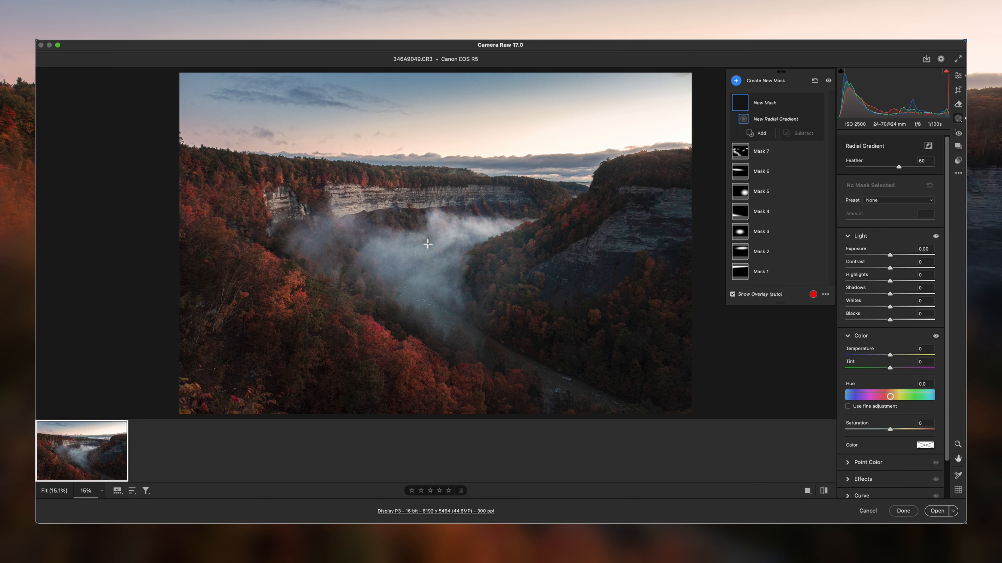
{"action": "left_click_drag", "start_coordinate": [443, 248], "coordinate": [604, 362]}
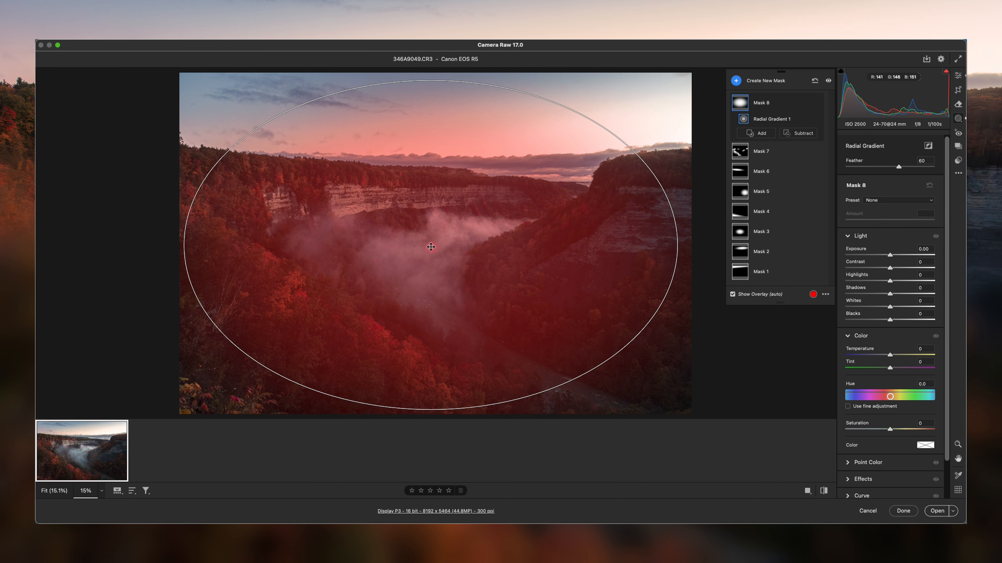
{"action": "left_click_drag", "start_coordinate": [431, 247], "coordinate": [436, 243]}
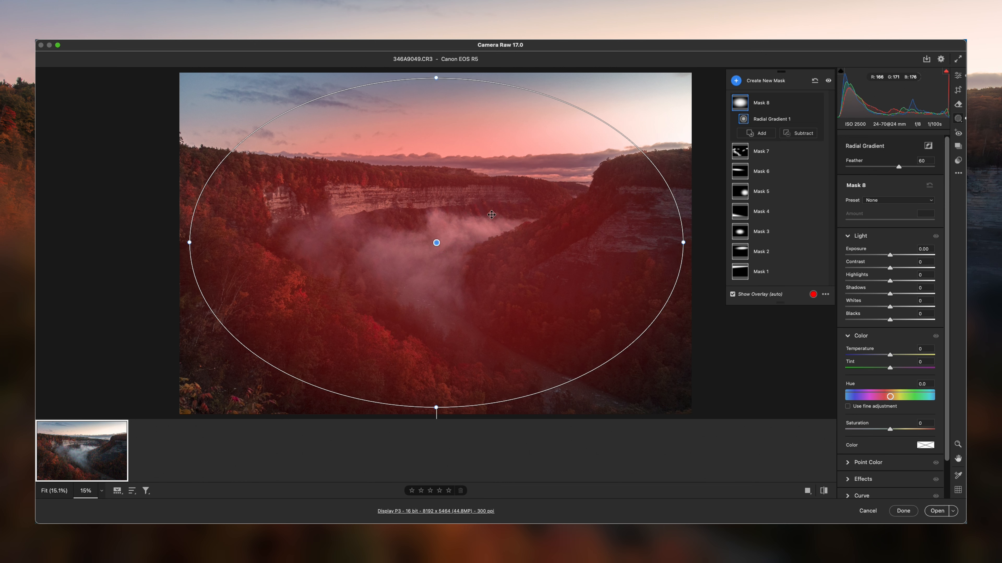
{"action": "left_click", "coordinate": [928, 147]}
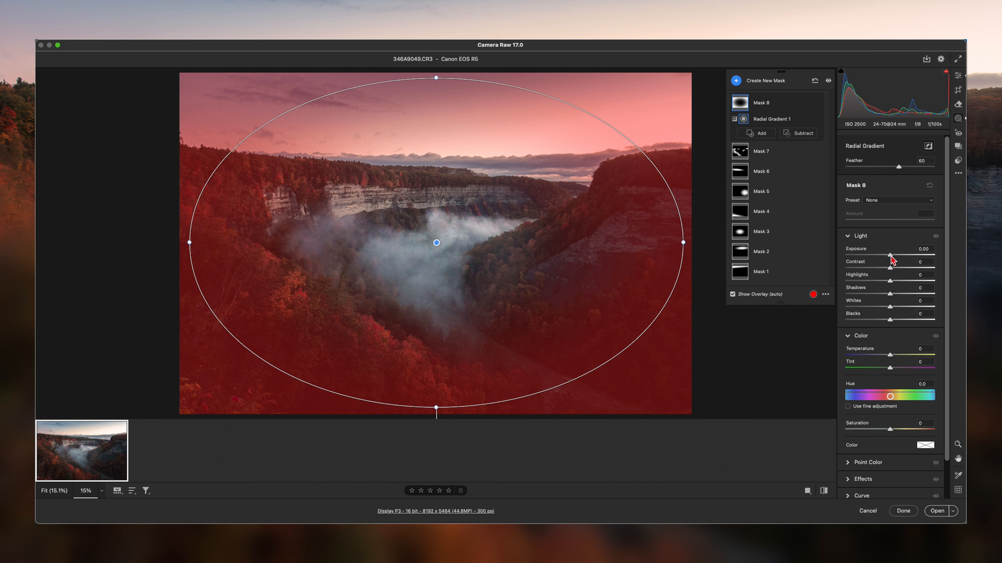
{"action": "left_click_drag", "start_coordinate": [889, 255], "coordinate": [888, 257]}
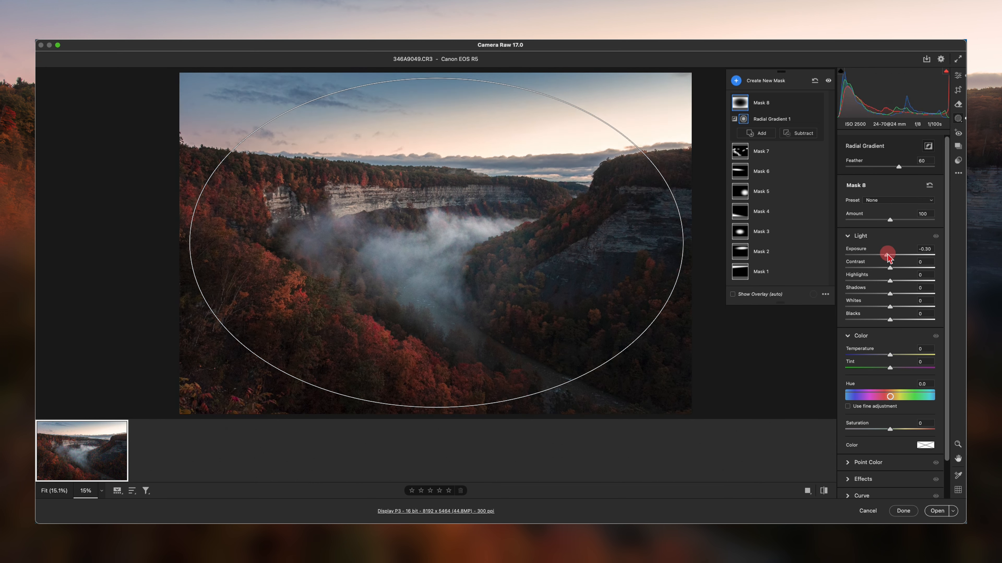
{"action": "left_click_drag", "start_coordinate": [887, 256], "coordinate": [889, 256]}
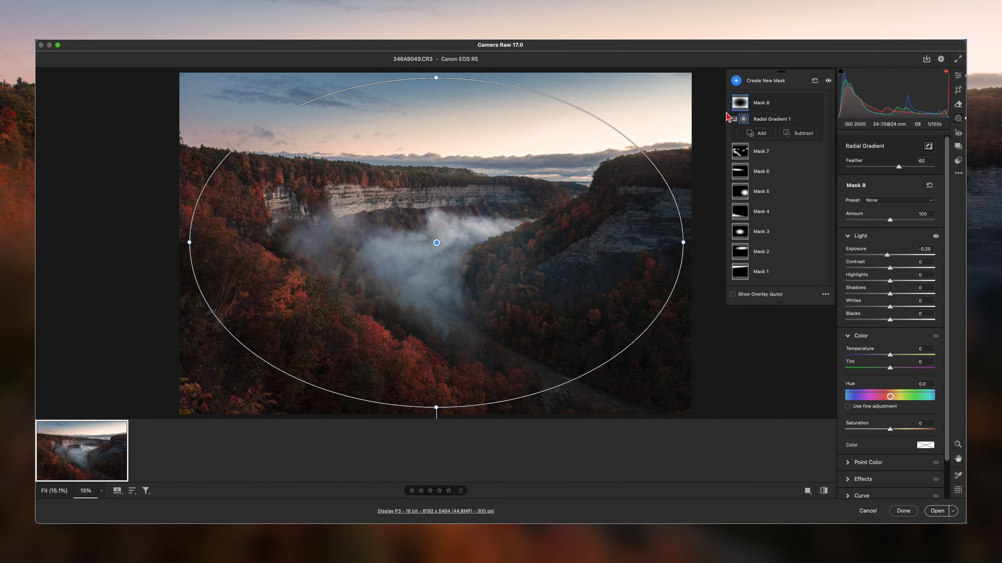
Add another large radial gradient mask centred on the fog and set its exposure to +0.25 to brighten the middle of the canyon
{"action": "left_click", "coordinate": [735, 81]}
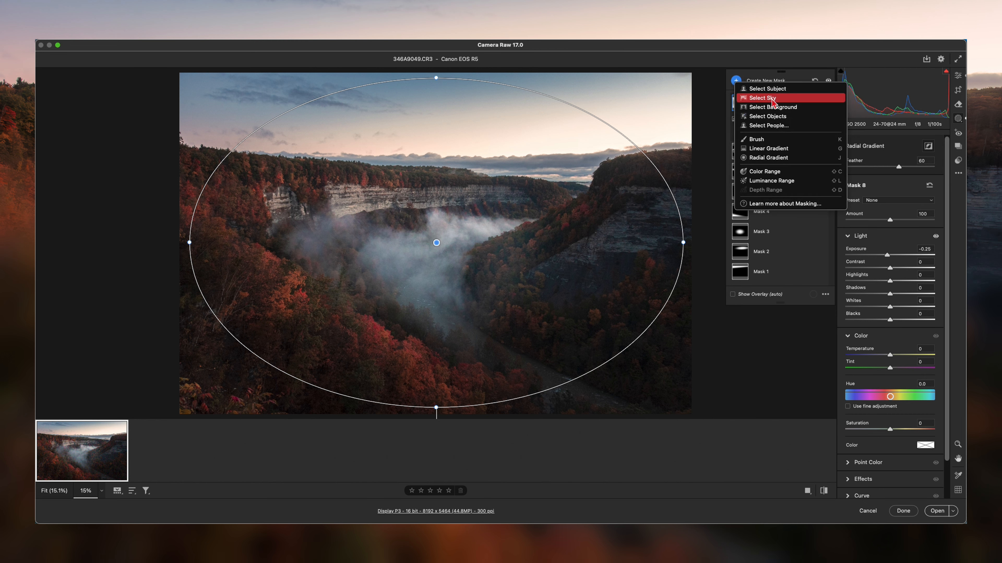
{"action": "left_click", "coordinate": [781, 160]}
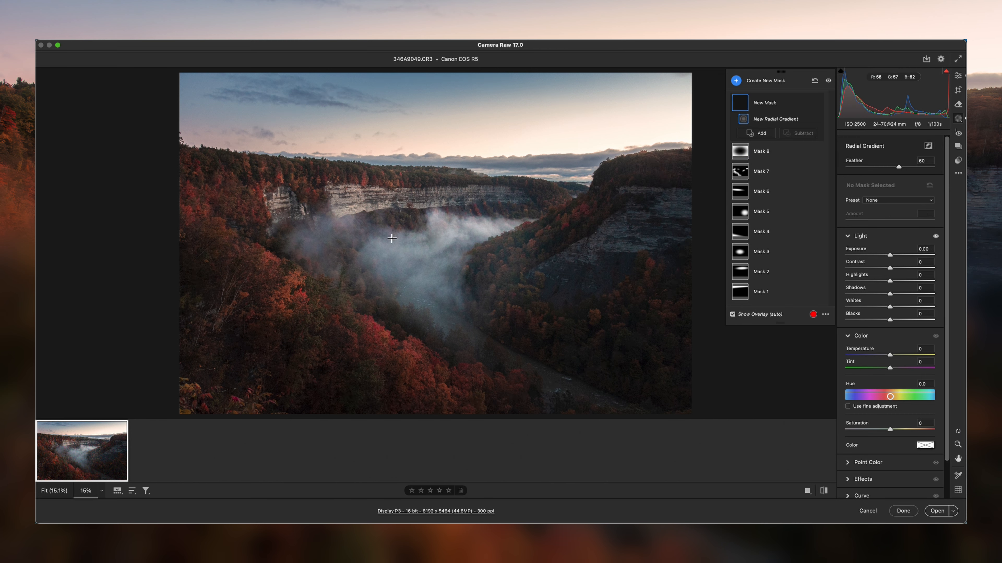
{"action": "left_click_drag", "start_coordinate": [434, 243], "coordinate": [586, 338]}
{"action": "left_click_drag", "start_coordinate": [891, 256], "coordinate": [893, 258]}
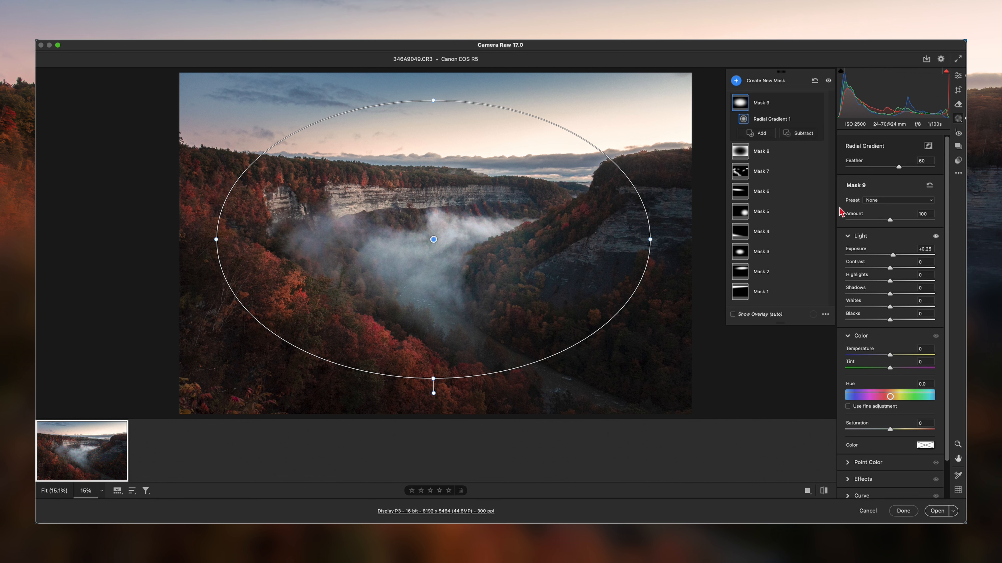
Leave masking and enable Denoise for the whole photo, adjusting its amount to around the middle of the range
{"action": "left_click", "coordinate": [956, 79]}
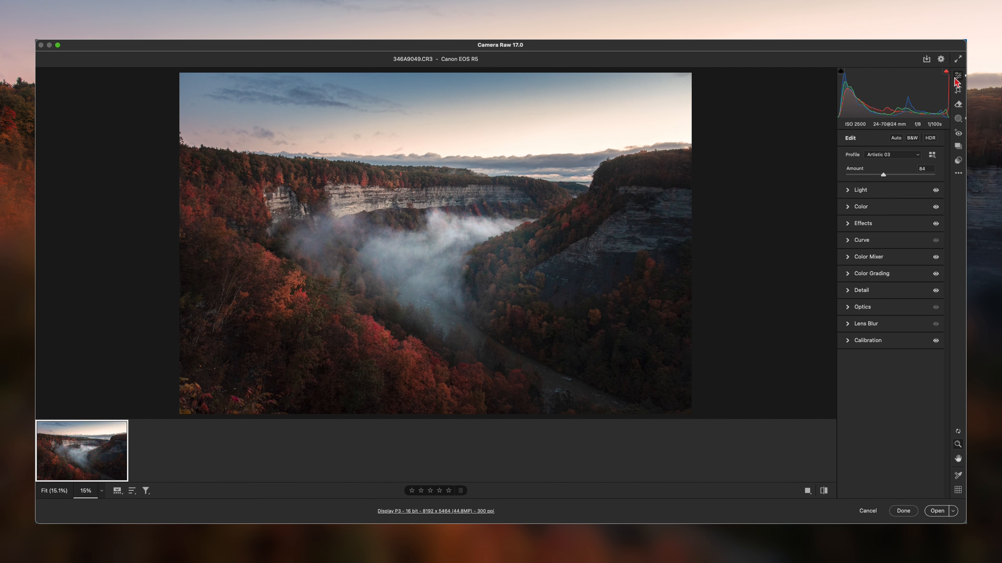
{"action": "left_click", "coordinate": [848, 291]}
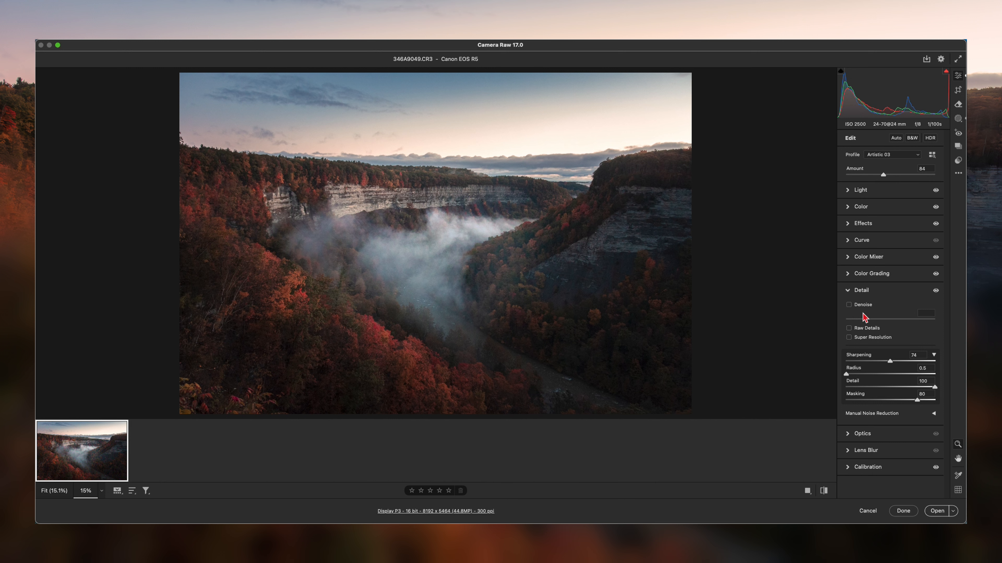
{"action": "left_click", "coordinate": [849, 305]}
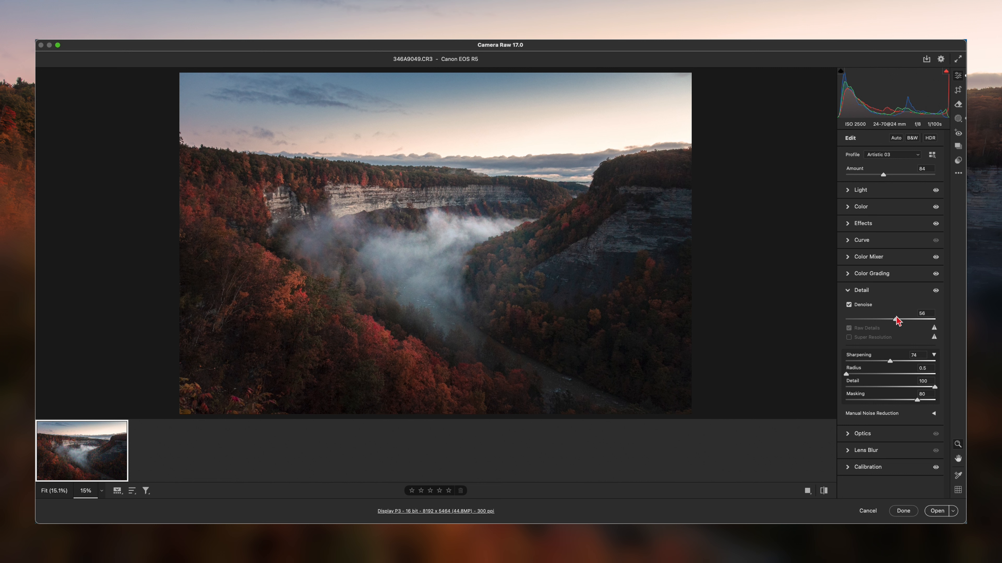
{"action": "left_click_drag", "start_coordinate": [894, 320], "coordinate": [891, 327]}
{"action": "left_click", "coordinate": [896, 320]}
{"action": "left_click_drag", "start_coordinate": [894, 321], "coordinate": [893, 327]}
{"action": "left_click", "coordinate": [848, 292]}
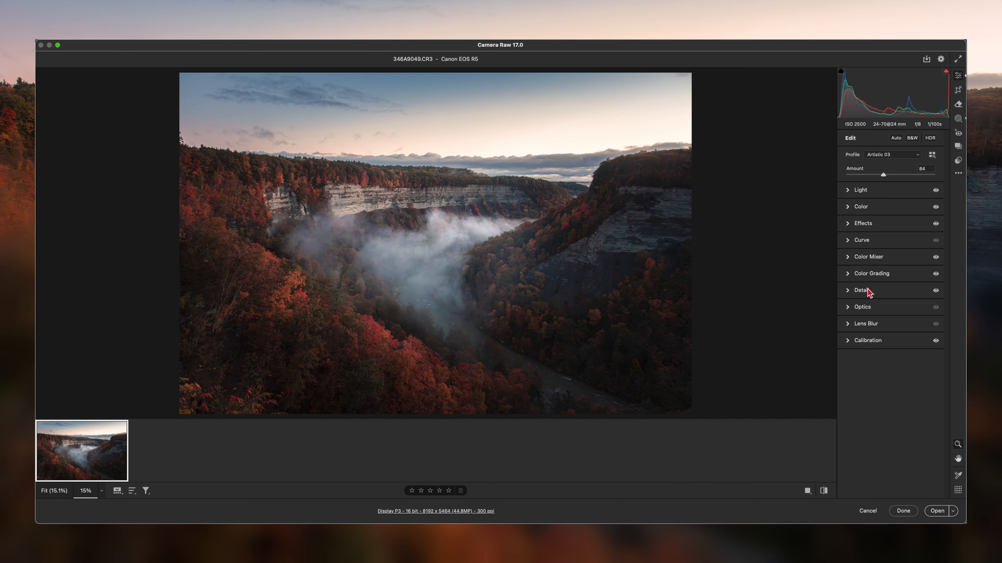
Compare the edited photo with its default settings and return to the current settings
{"action": "left_click", "coordinate": [823, 491]}
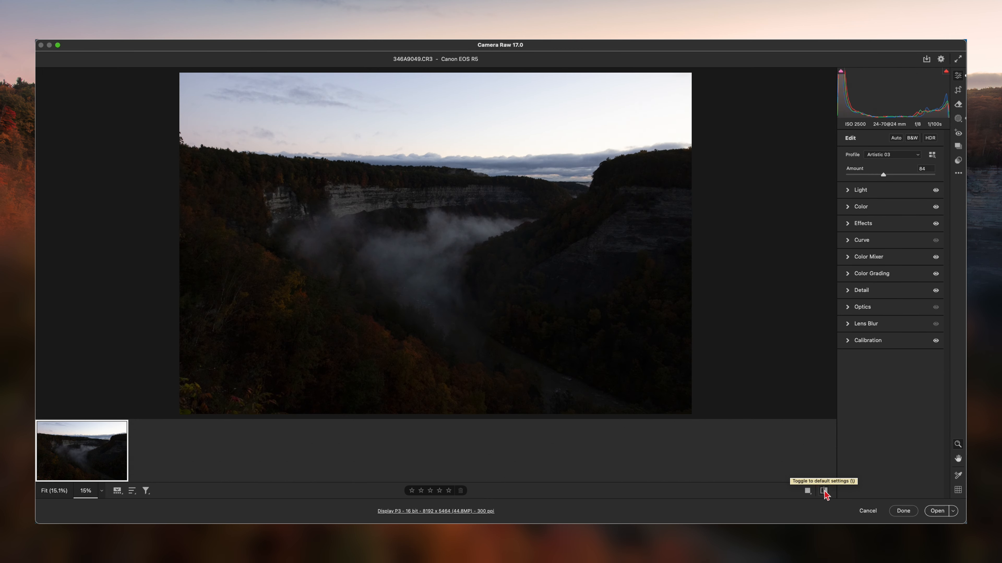
{"action": "left_click", "coordinate": [823, 491]}
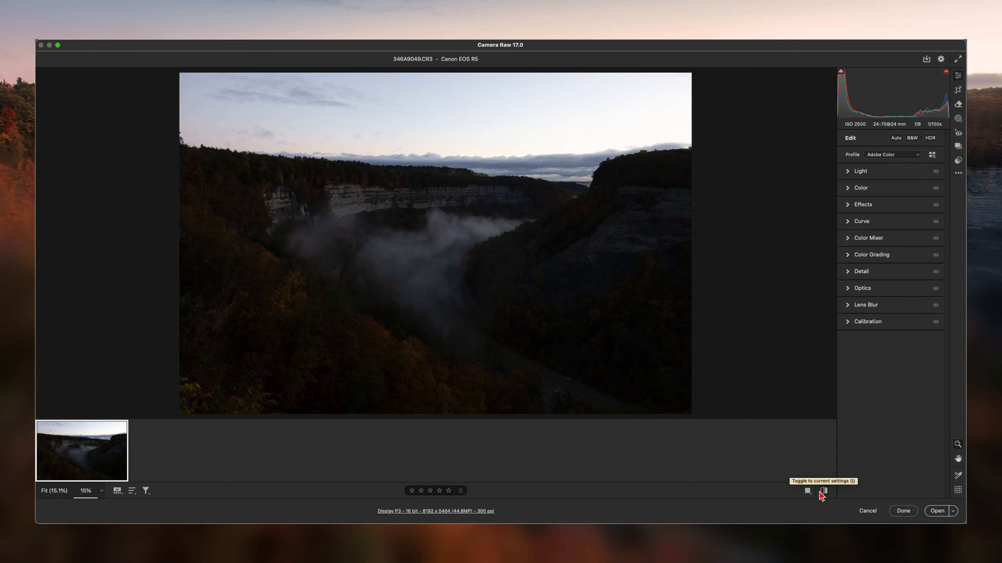
{"action": "left_click", "coordinate": [824, 492]}
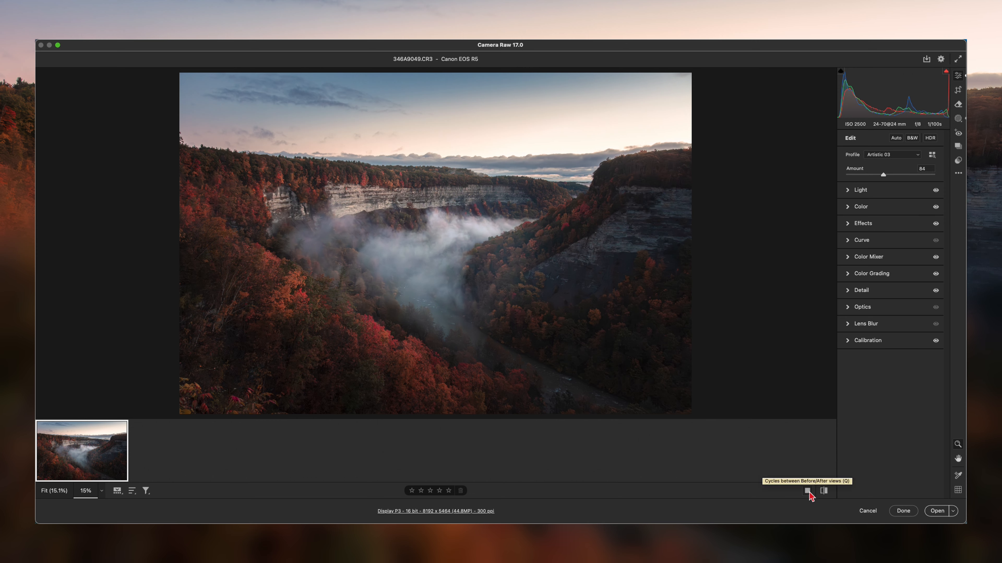
Compare the original and edited canyon photo in the side-by-side, split and stacked before/after views, ending in the single view
{"action": "left_click", "coordinate": [808, 494]}
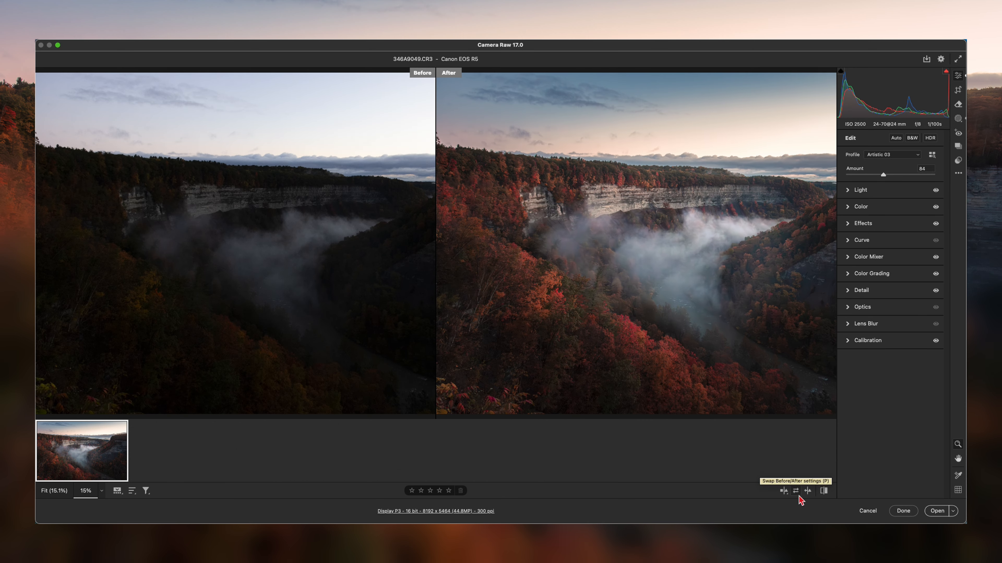
{"action": "left_click", "coordinate": [784, 491]}
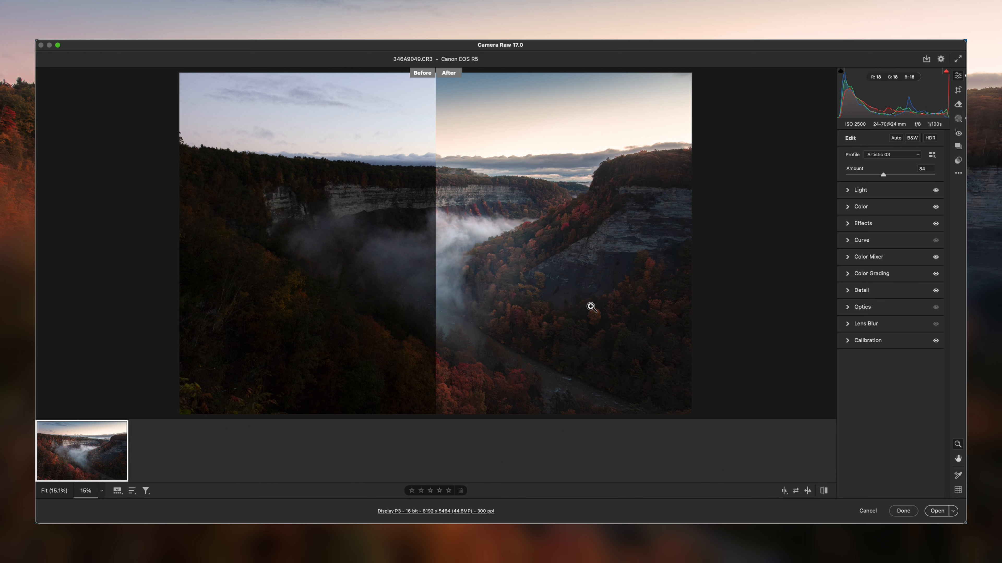
{"action": "left_click", "coordinate": [784, 491]}
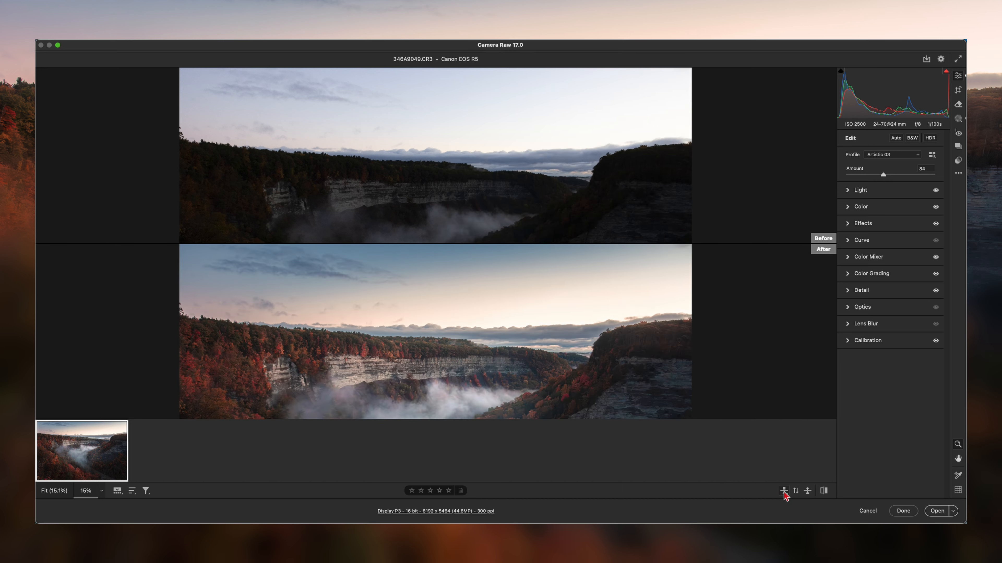
{"action": "left_click", "coordinate": [784, 491]}
{"action": "left_click", "coordinate": [784, 492]}
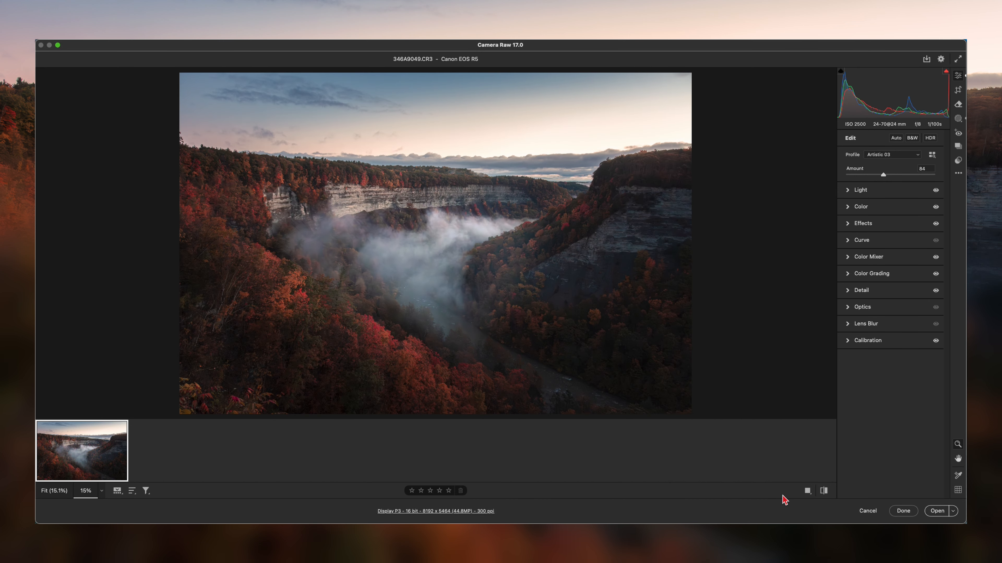
Review the finished edit once more through all the before/after layouts and return to the single edited image
{"action": "left_click", "coordinate": [808, 491]}
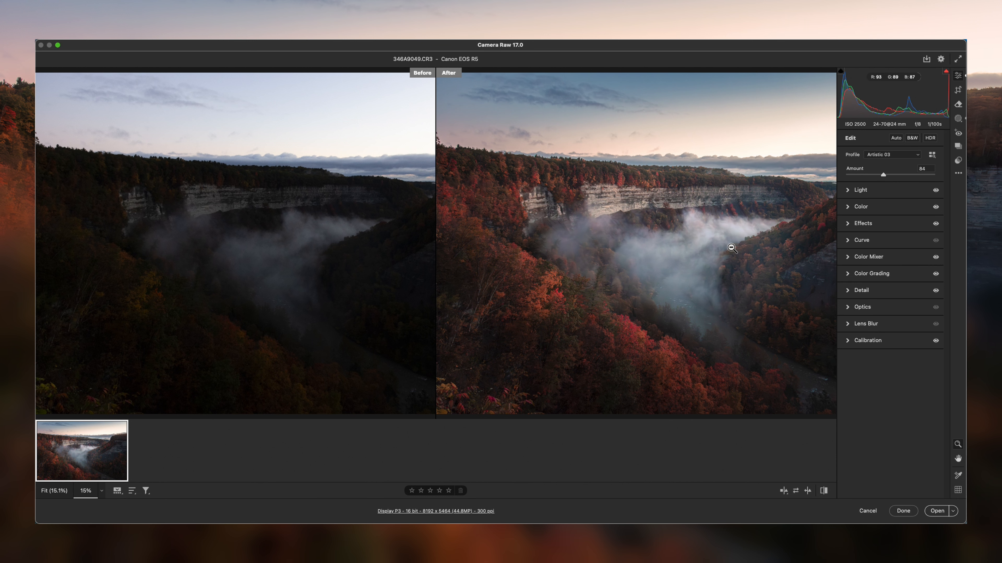
{"action": "left_click", "coordinate": [783, 491]}
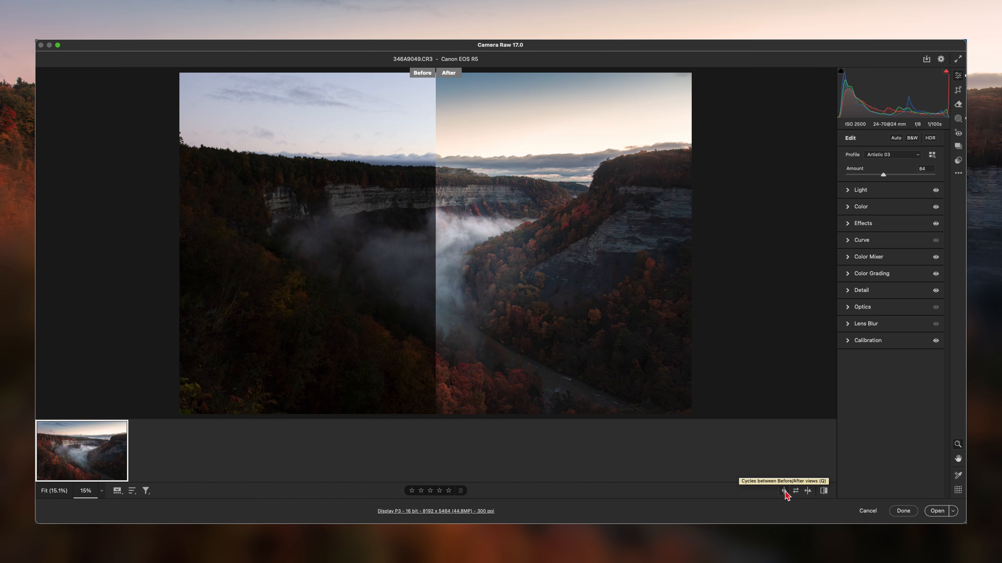
{"action": "left_click", "coordinate": [784, 492]}
{"action": "left_click", "coordinate": [784, 492]}
{"action": "left_click", "coordinate": [784, 492]}
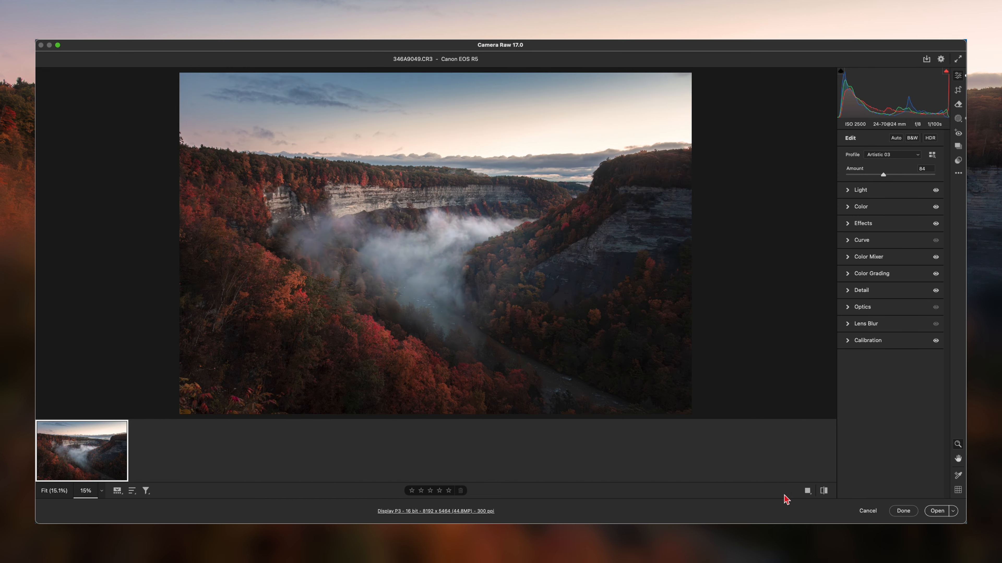